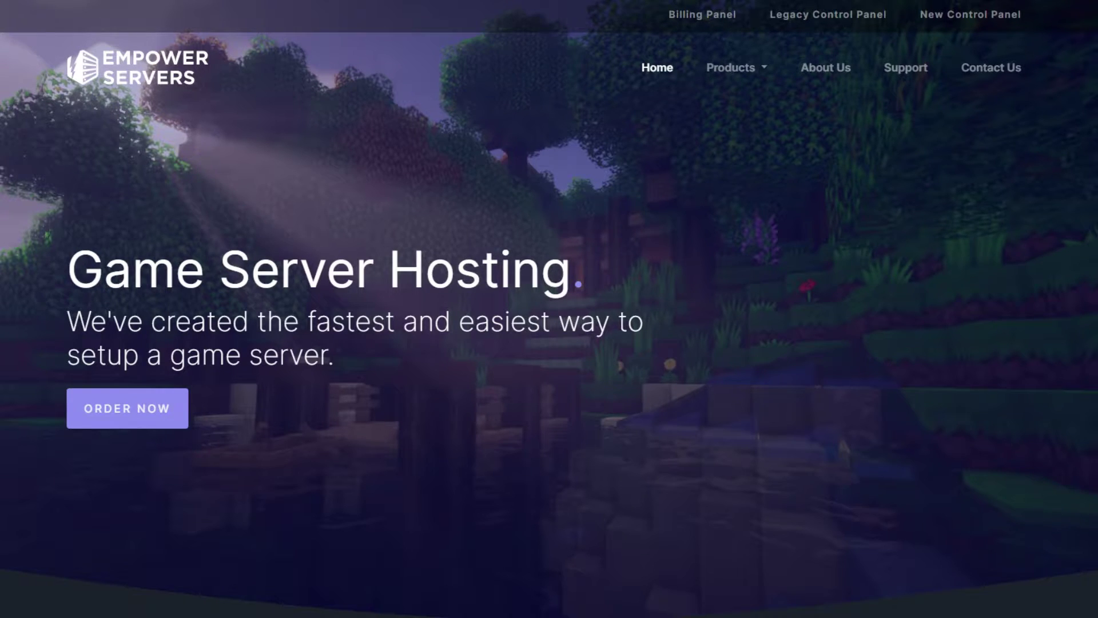
Step: Open the Tutorial Server's Advanced configuration page in the new control panel
click(961, 16)
click(435, 522)
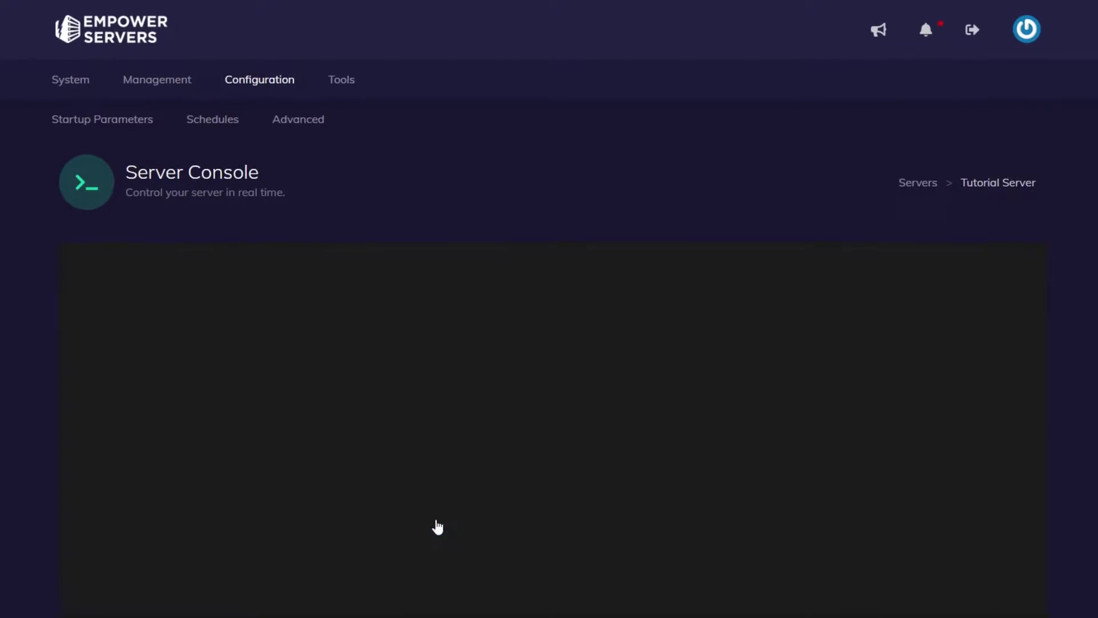
click(288, 119)
scroll(387, 199, down, 3)
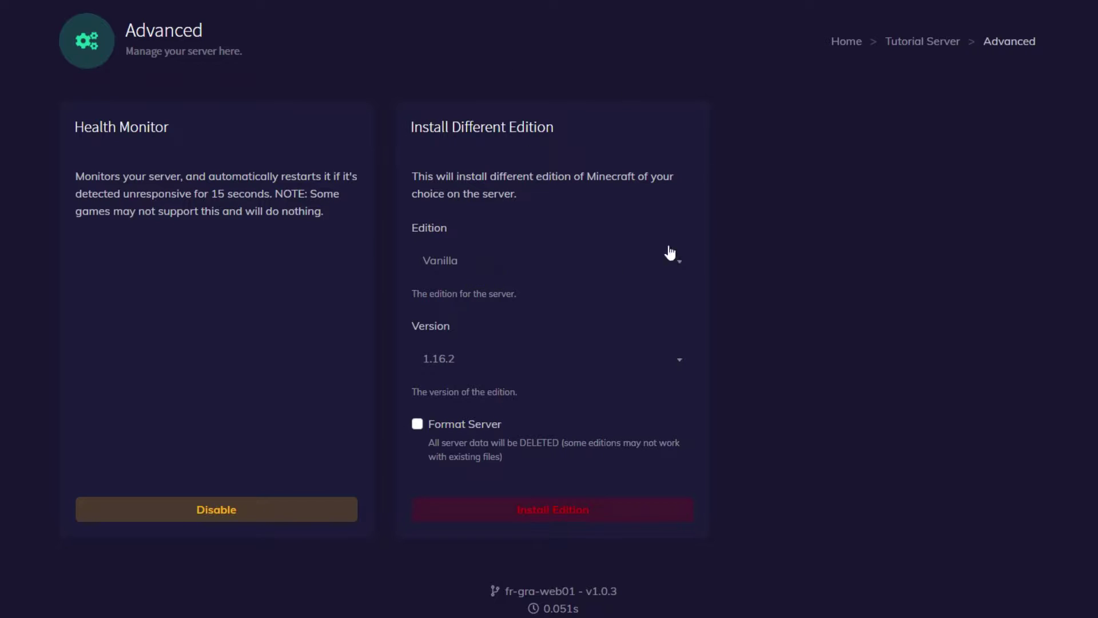
Step: Install edition Forge, version 1.15.2 (recommended), with Format Server ticked
click(501, 258)
click(483, 380)
click(487, 366)
scroll(516, 477, down, 2)
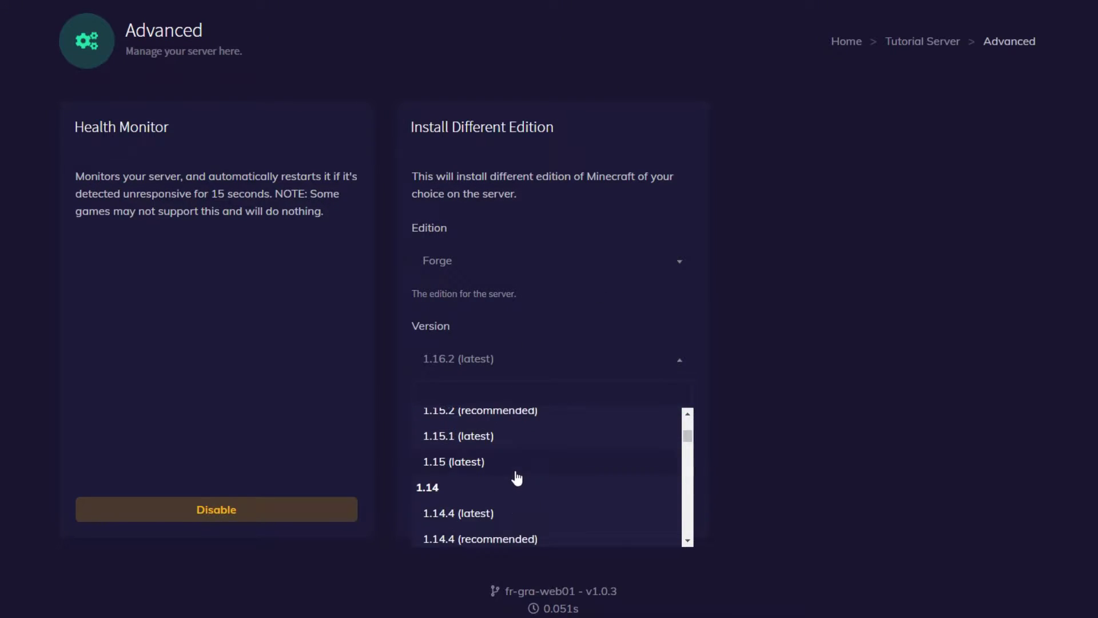
scroll(515, 480, up, 2)
scroll(547, 481, up, 2)
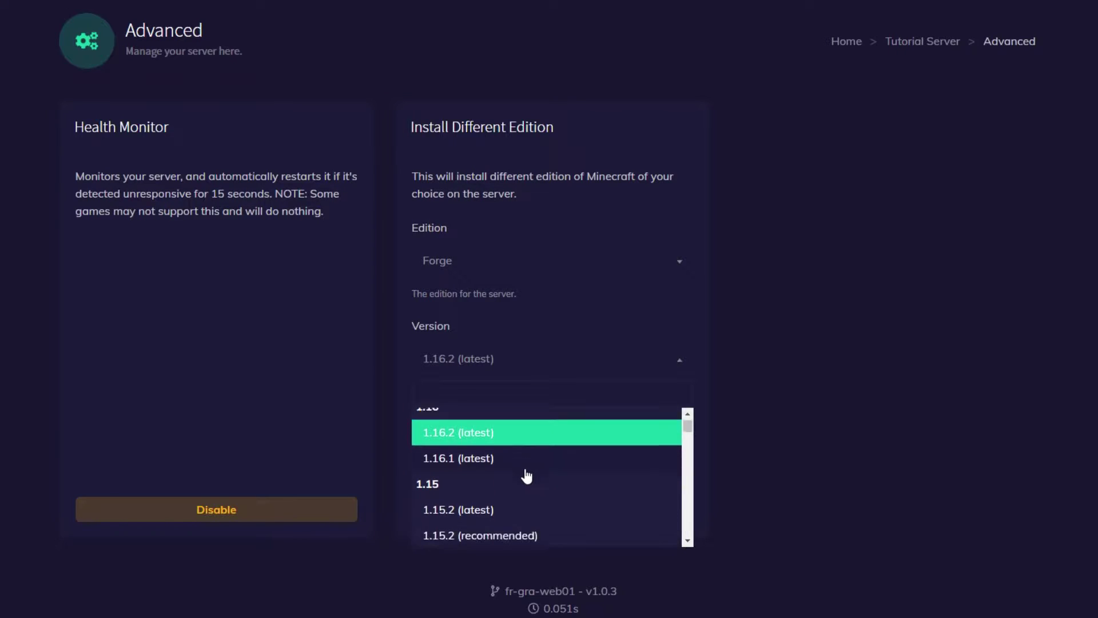
scroll(526, 476, down, 2)
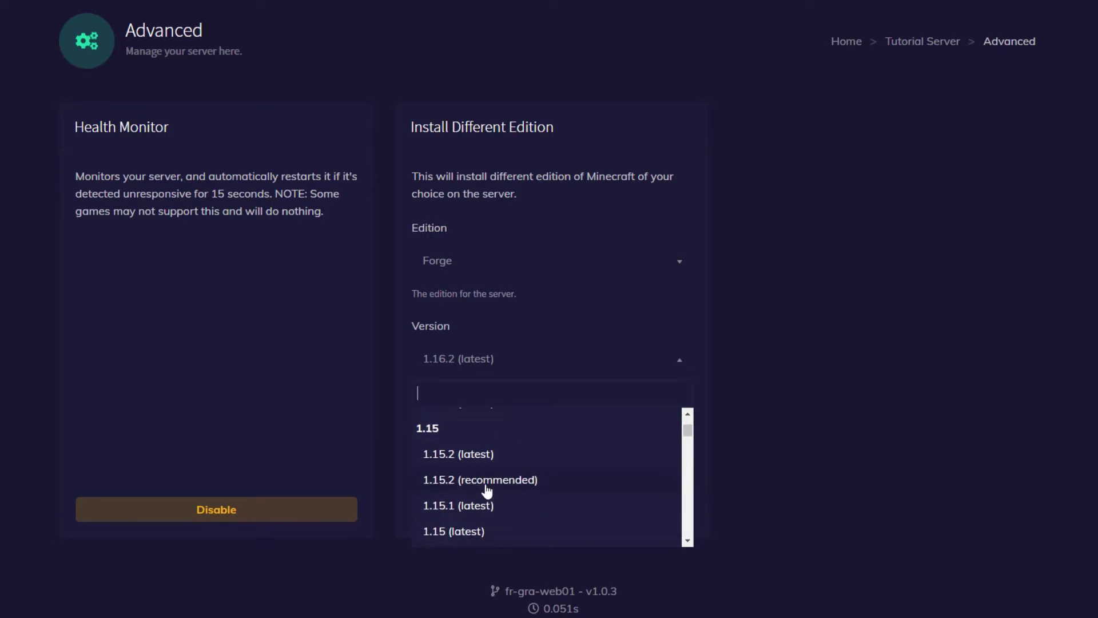
click(550, 486)
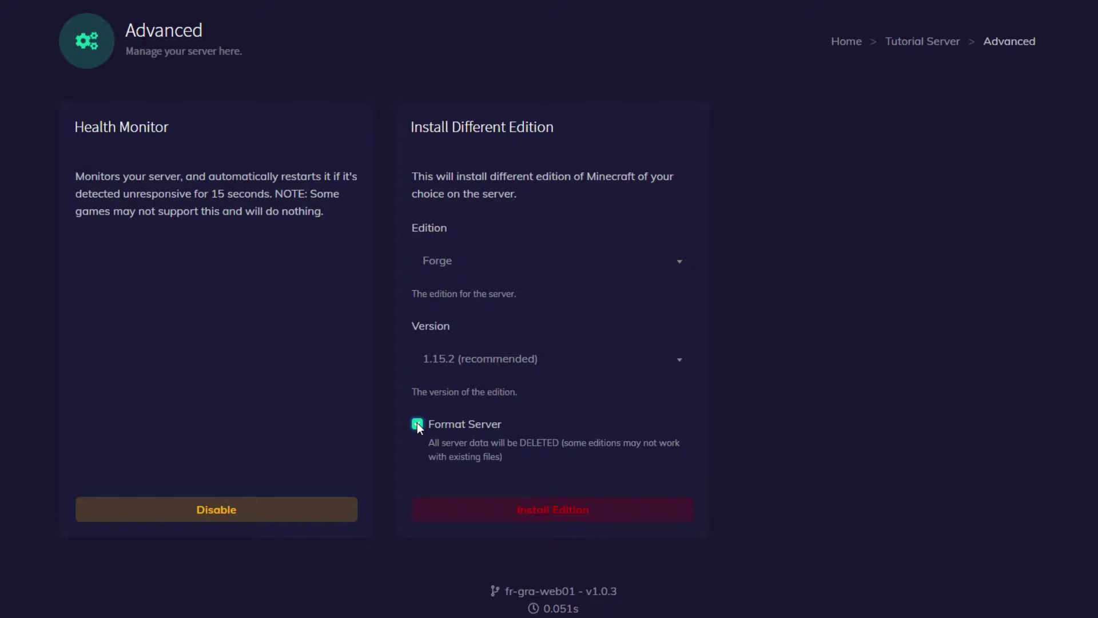
click(581, 514)
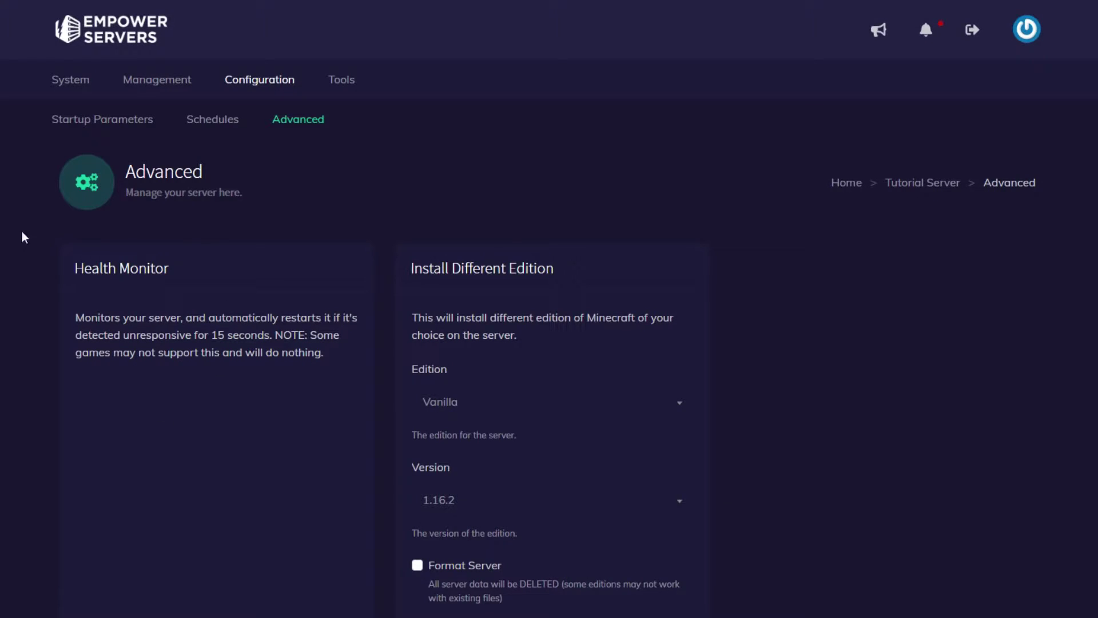
Step: Check the server jar file name in the Startup Parameters
click(117, 120)
scroll(233, 272, down, 3)
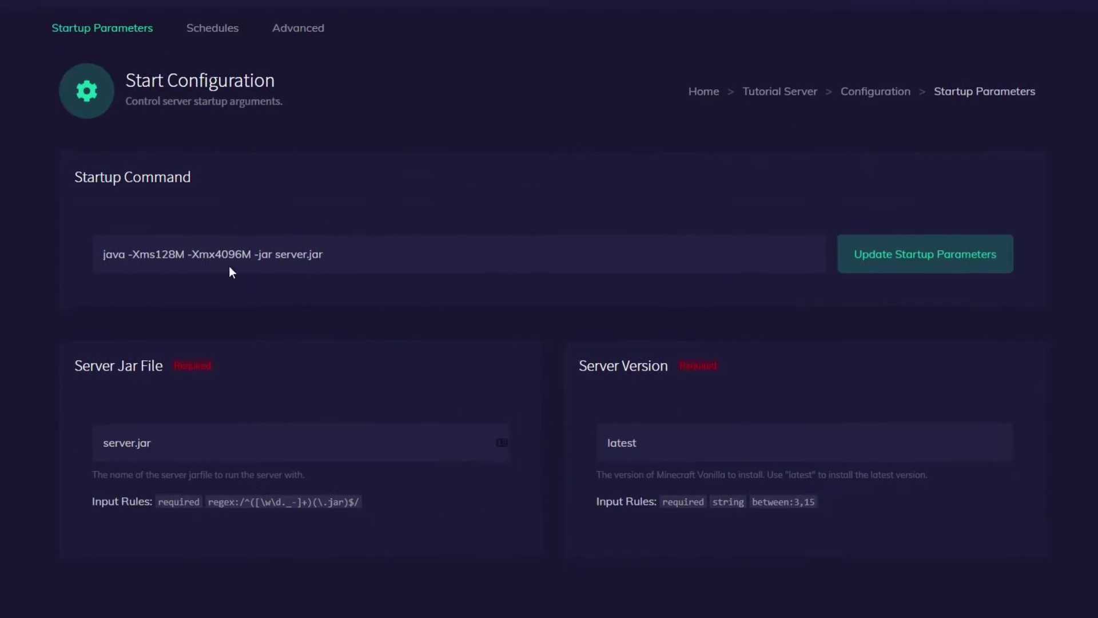
triple_click(210, 412)
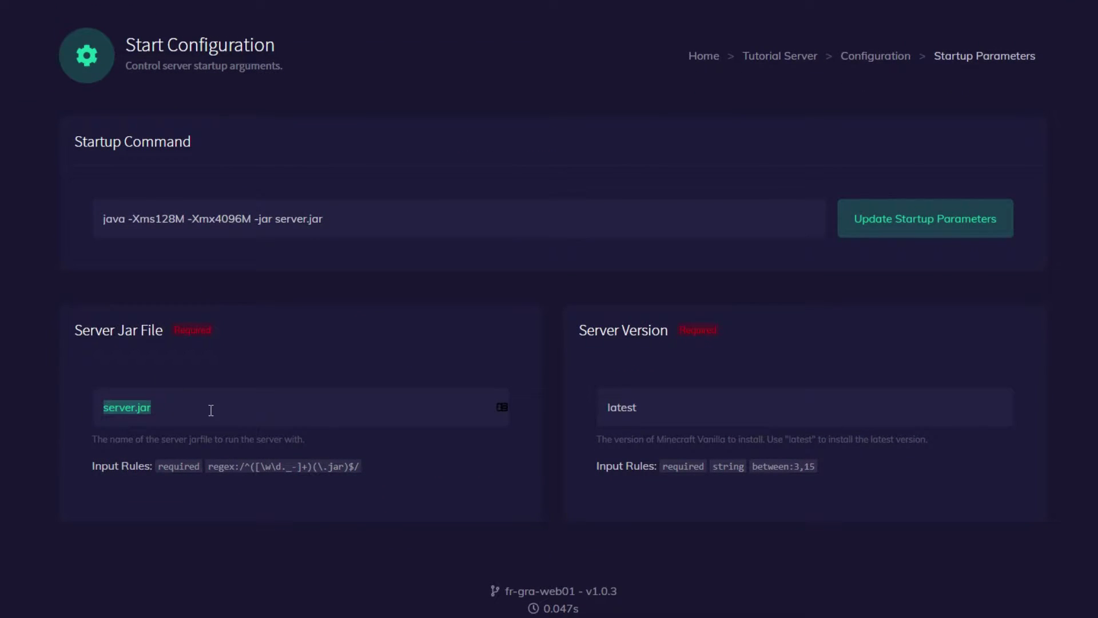
click(57, 366)
scroll(62, 338, up, 3)
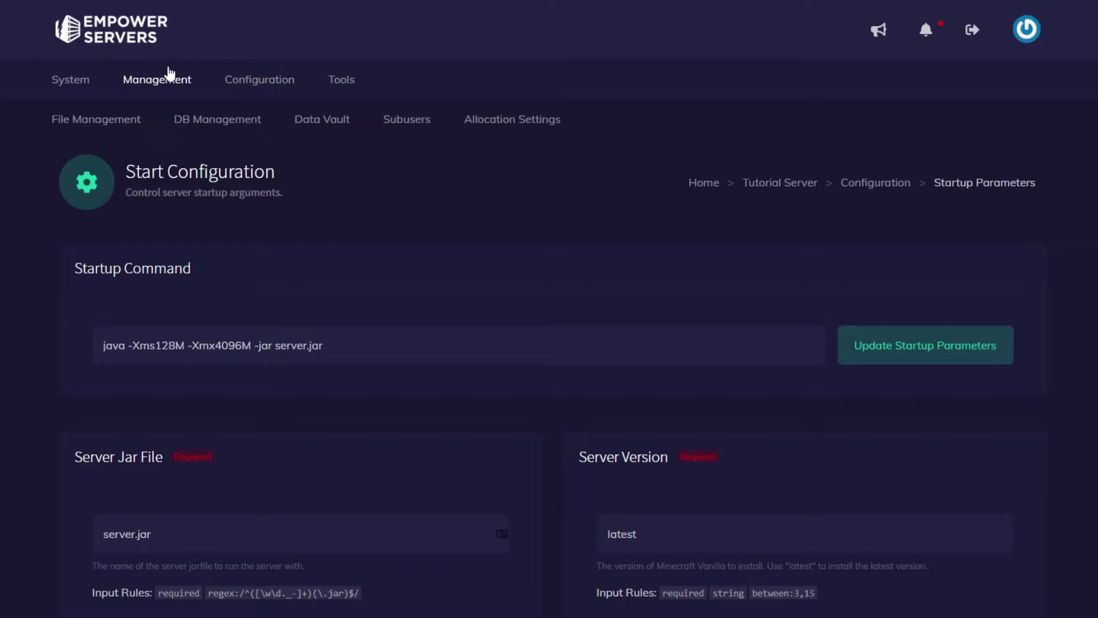
Step: Start the server from the console and accept the Mojang EULA
mouse_move(59, 85)
click(62, 121)
scroll(130, 229, down, 5)
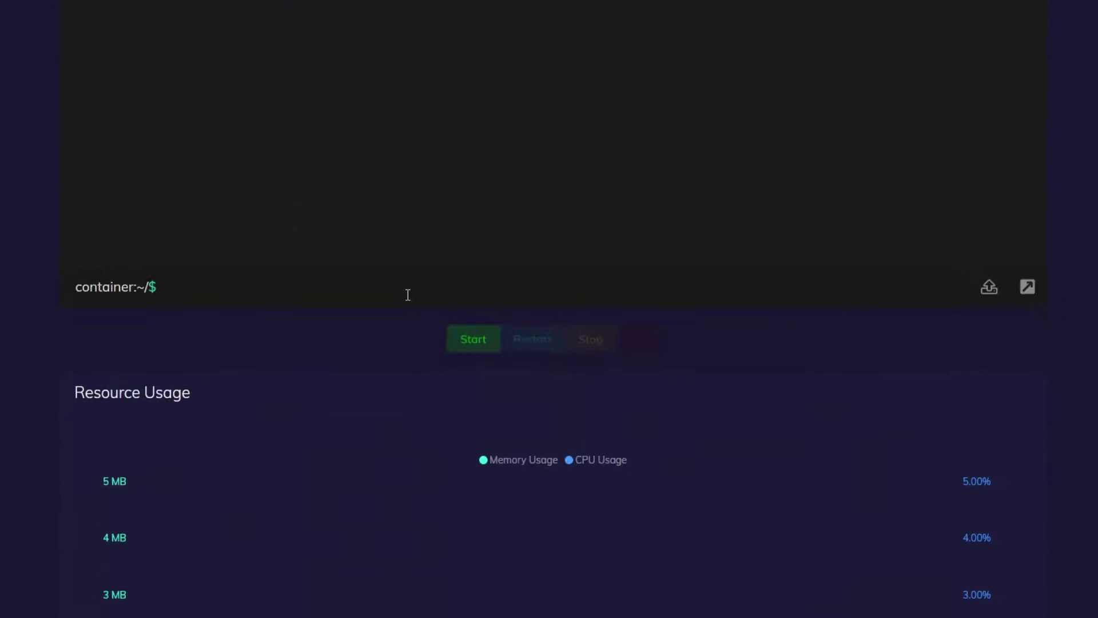
click(478, 343)
scroll(391, 355, up, 5)
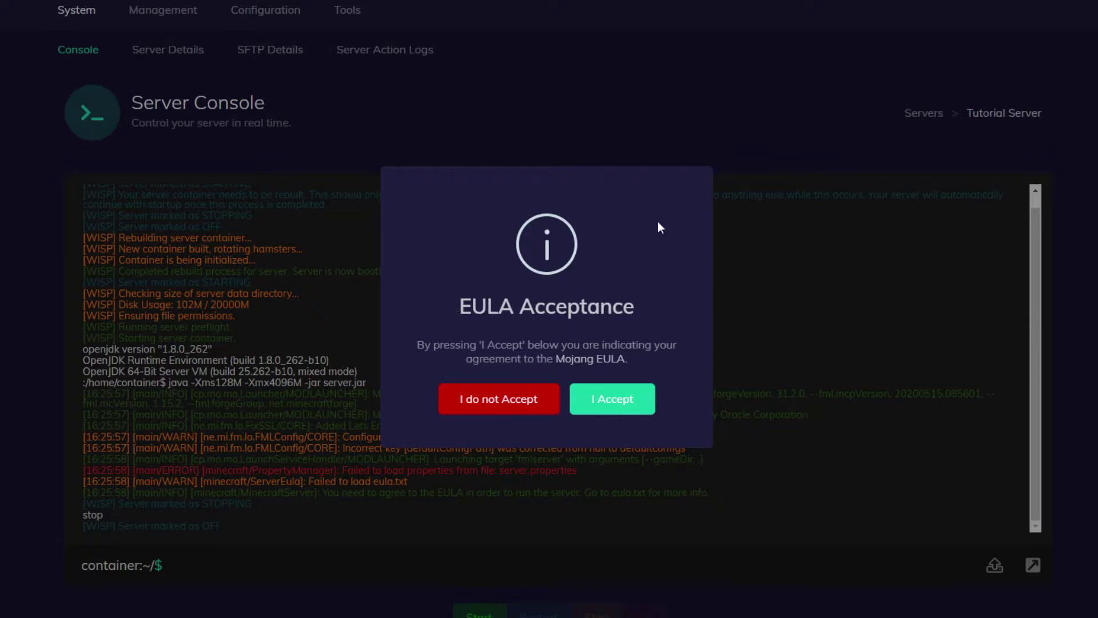
click(634, 386)
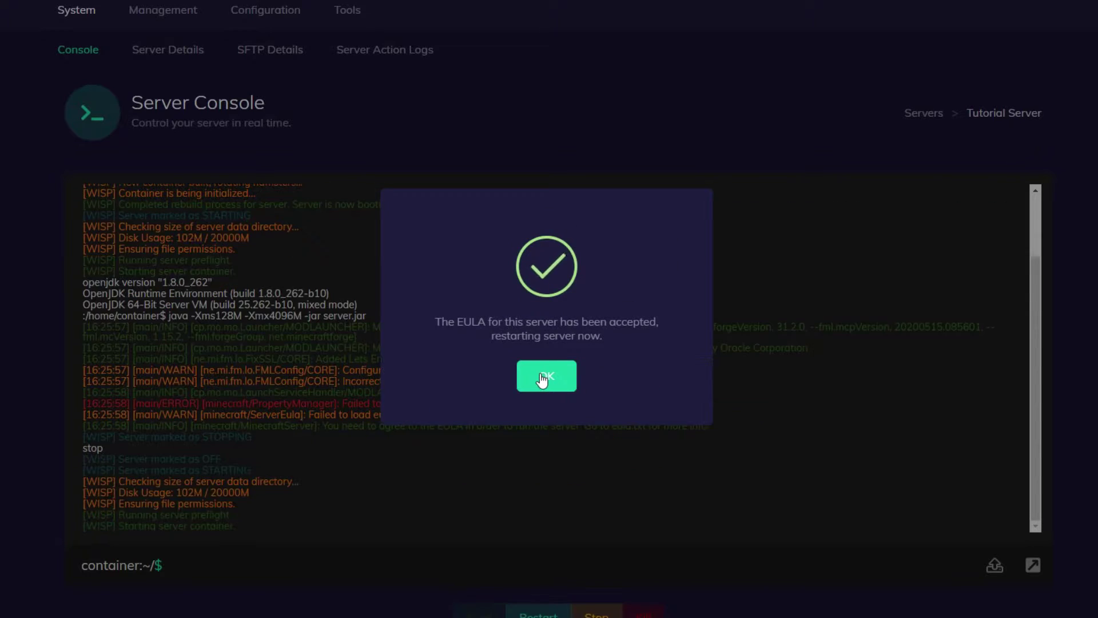
click(542, 378)
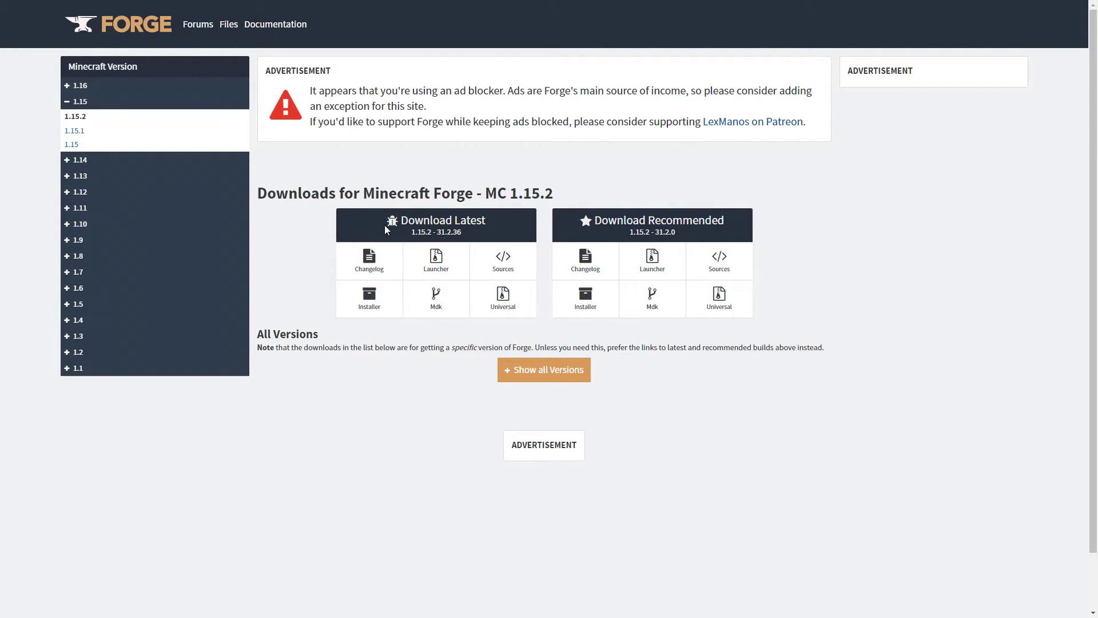
Step: Download the recommended Forge 1.15.2 installer from the Forge downloads page
scroll(385, 225, down, 1)
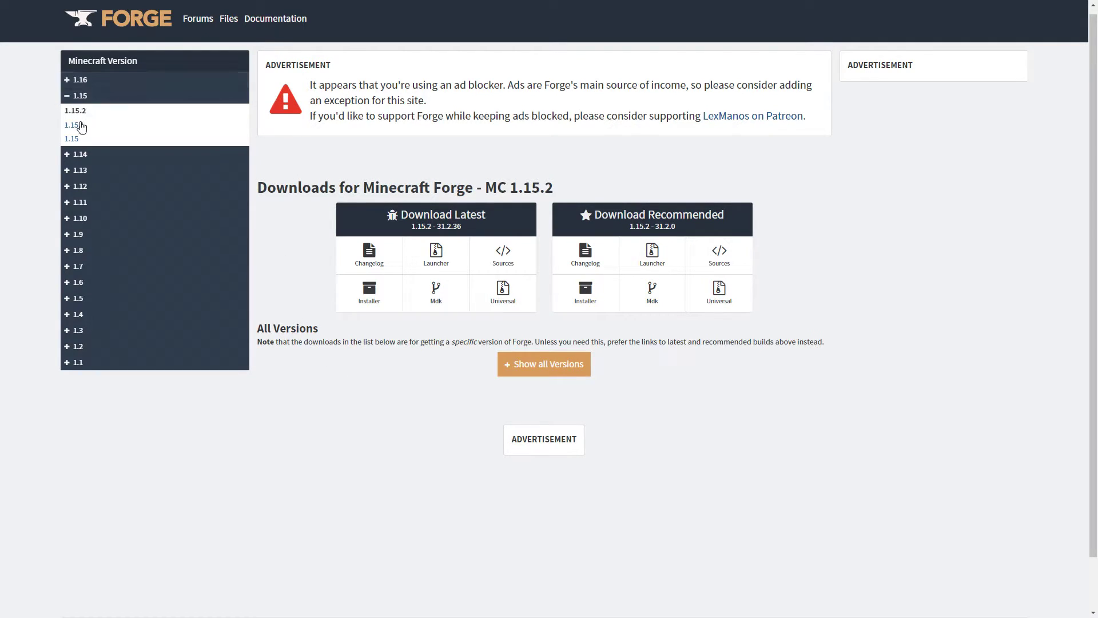
click(80, 97)
click(80, 98)
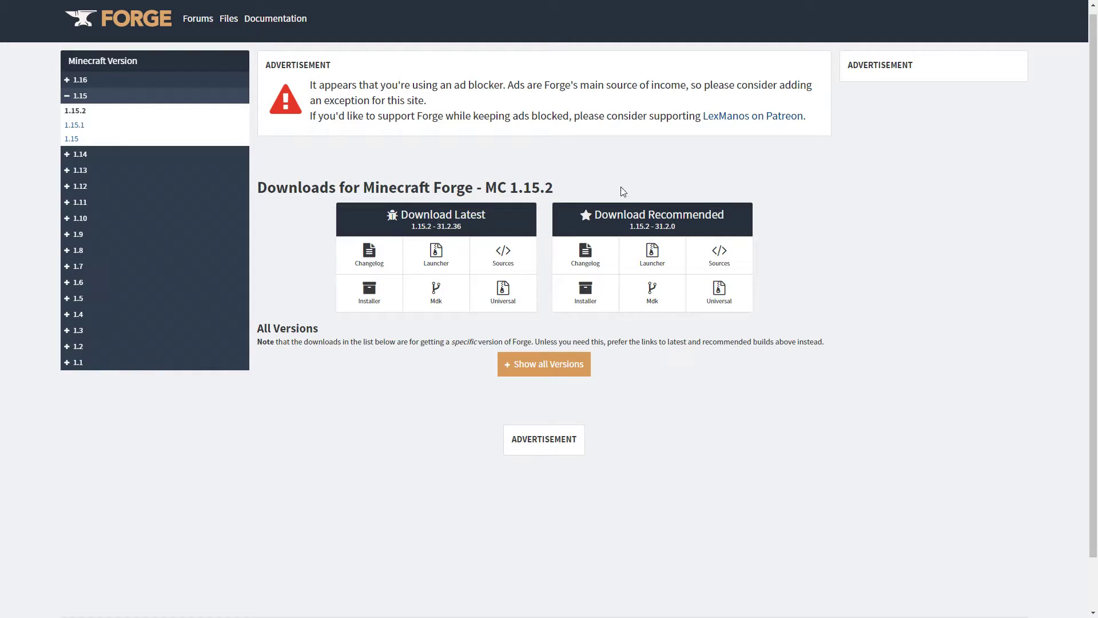
click(570, 295)
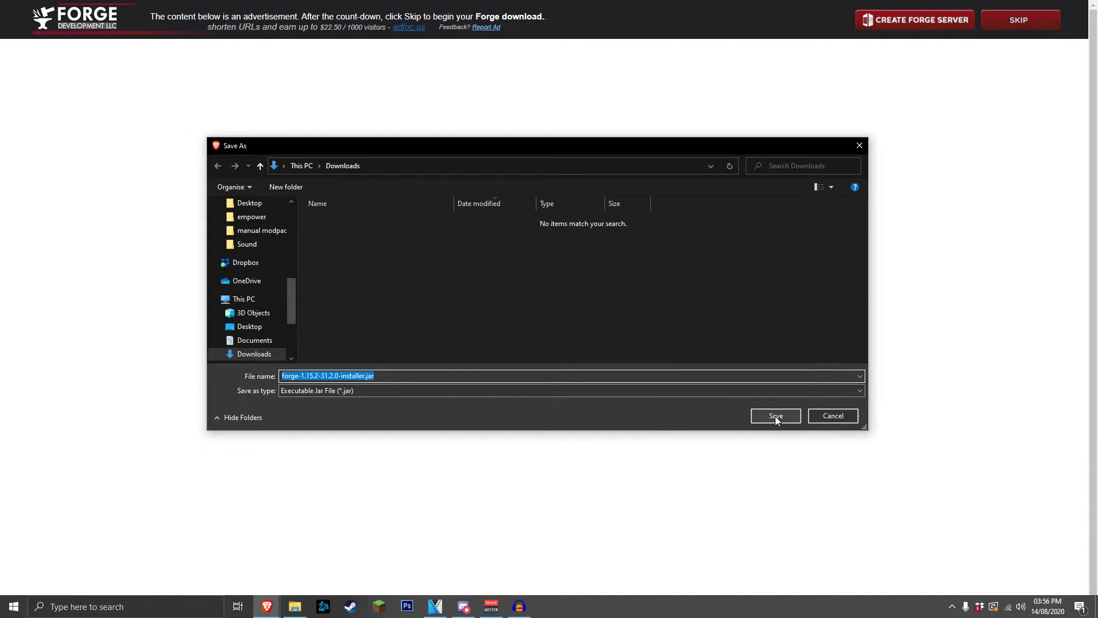
Step: Save forge-1.15.2-31.2.0-installer.jar to Downloads and install the Forge client into .minecraft
click(775, 417)
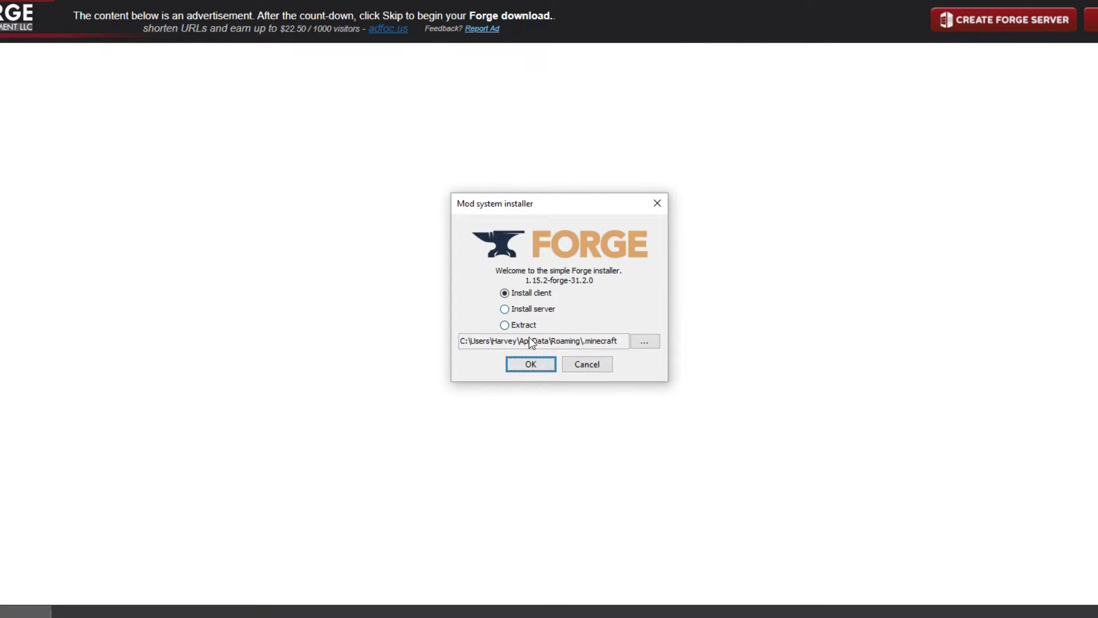
click(518, 363)
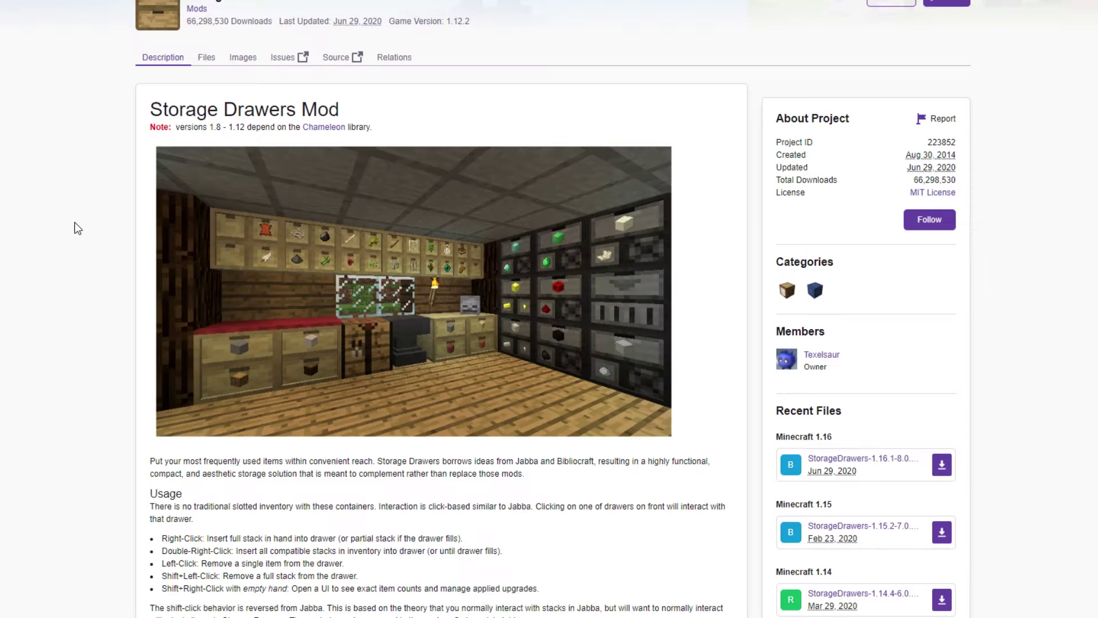
Step: Save StorageDrawers-1.15.2-7.0.2.jar for Minecraft 1.15 to Downloads from CurseForge
scroll(81, 228, up, 3)
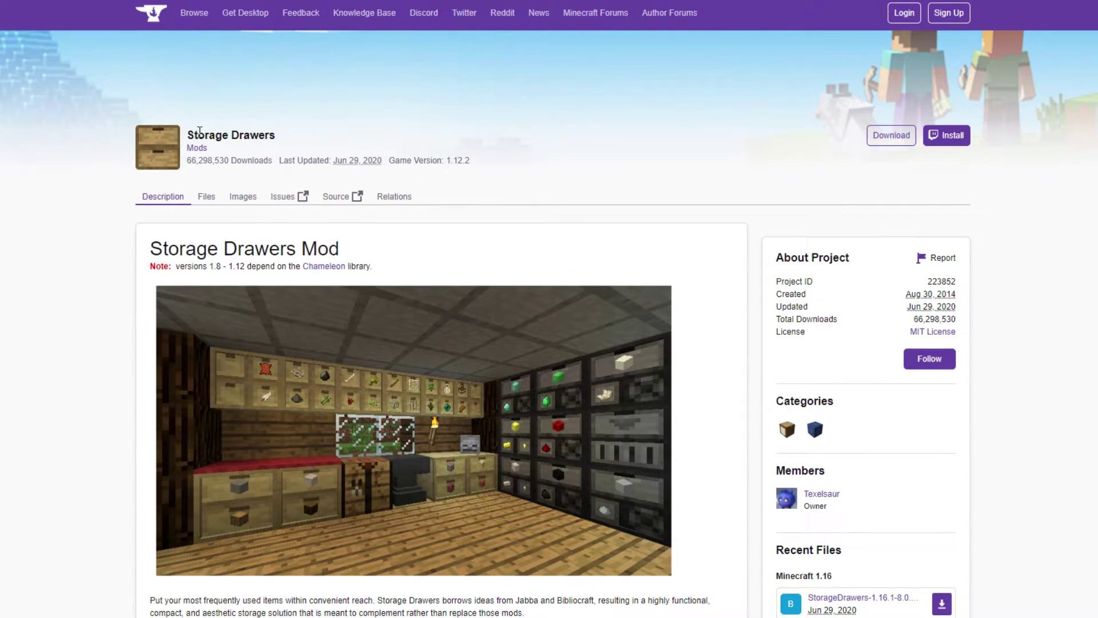
scroll(44, 154, down, 1)
scroll(43, 154, down, 1)
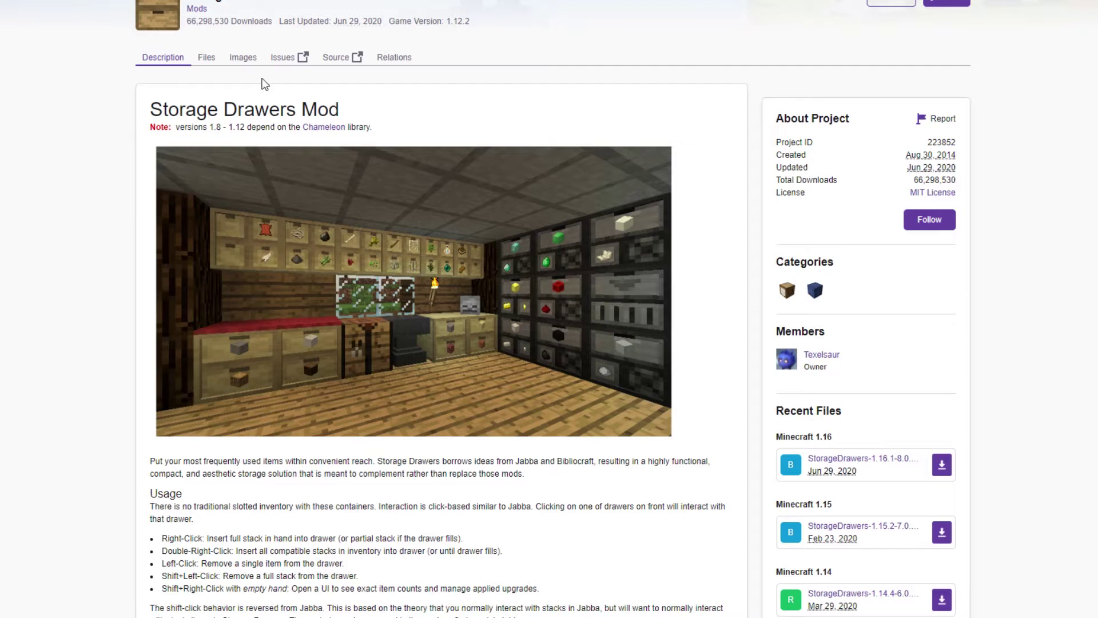
scroll(103, 389, up, 1)
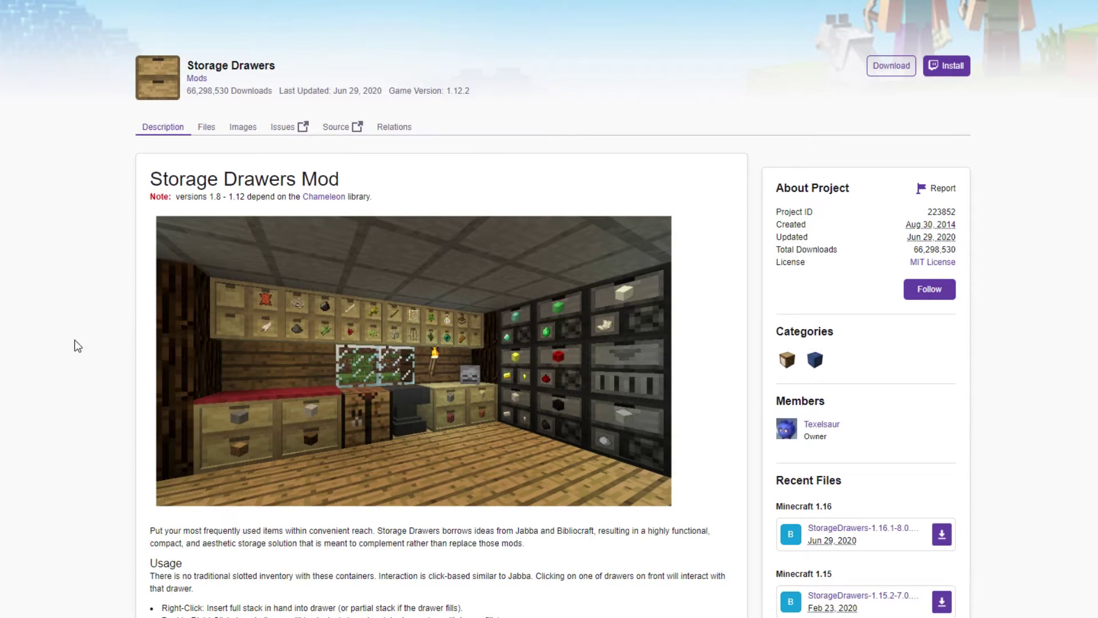
scroll(51, 317, down, 4)
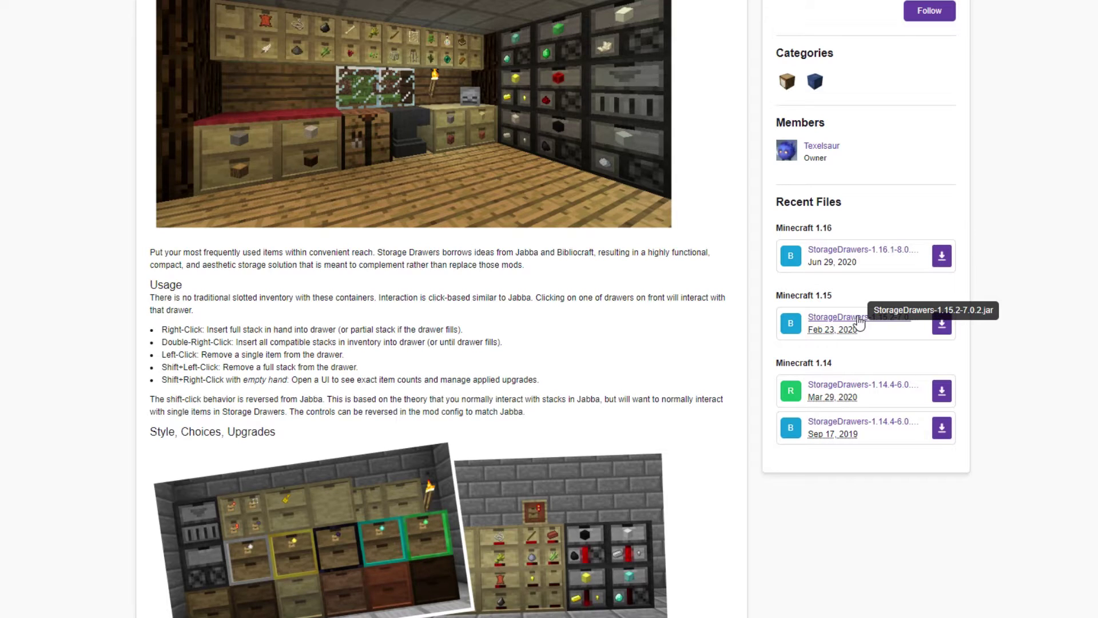
click(944, 323)
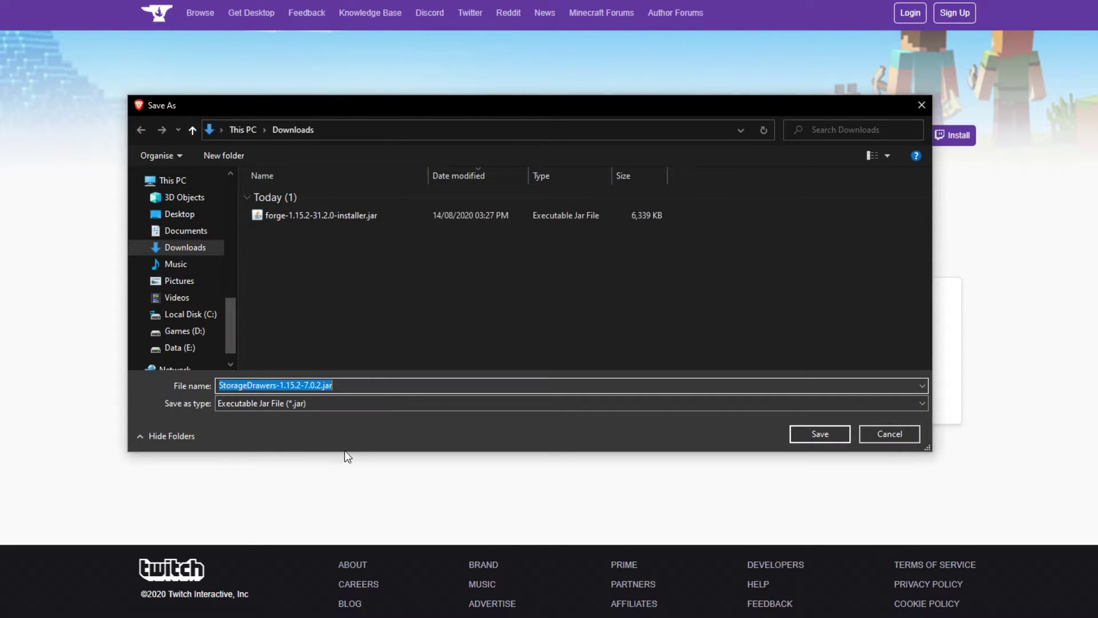
click(825, 437)
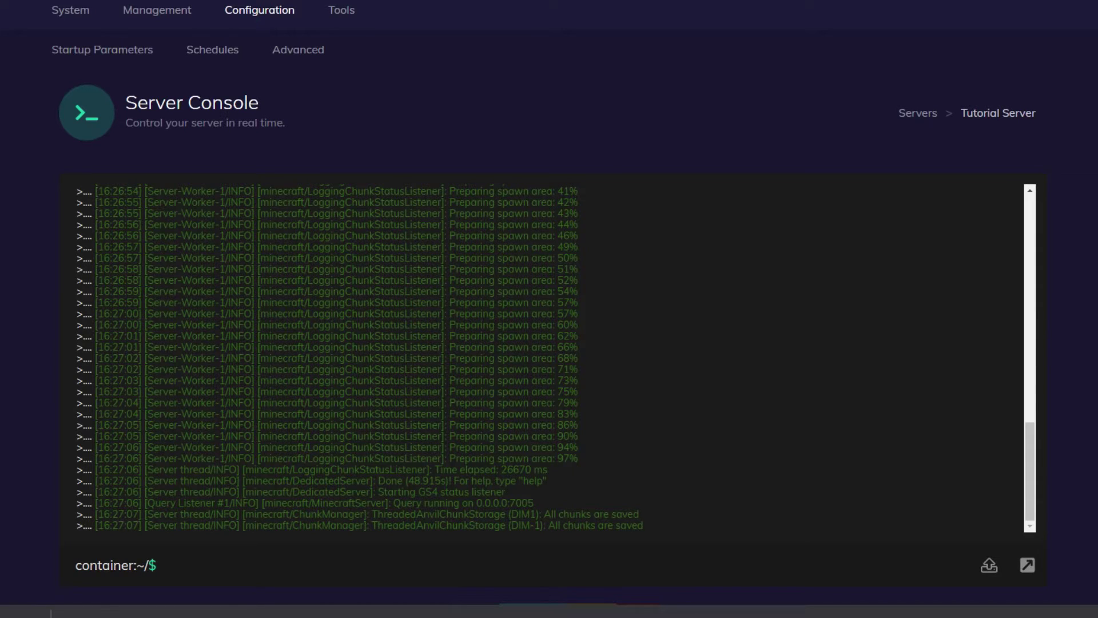
Step: Go to the server's File Manager in the control panel
scroll(549, 309, up, 2)
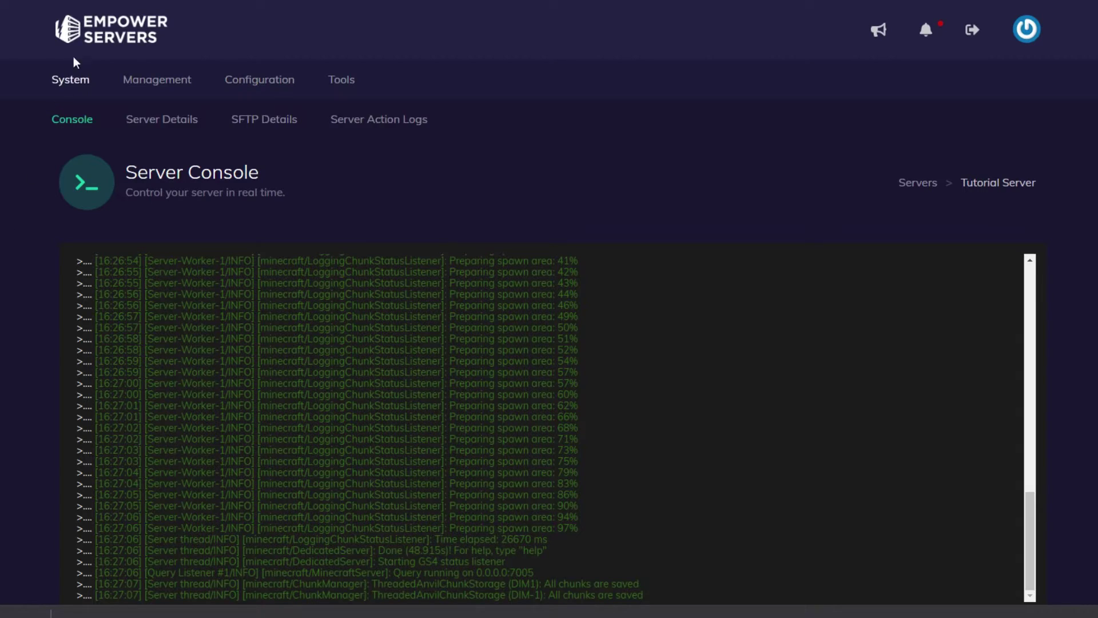
mouse_move(162, 80)
click(132, 118)
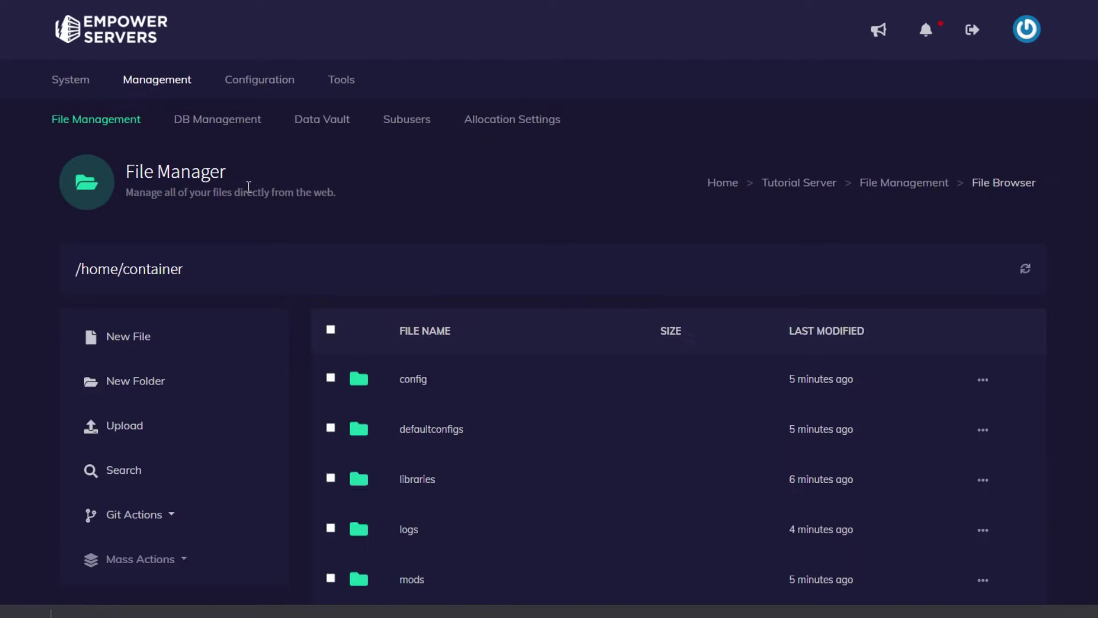
Step: Upload StorageDrawers-1.15.2-7.0.2.jar from Downloads into the server's mods folder
scroll(327, 198, down, 5)
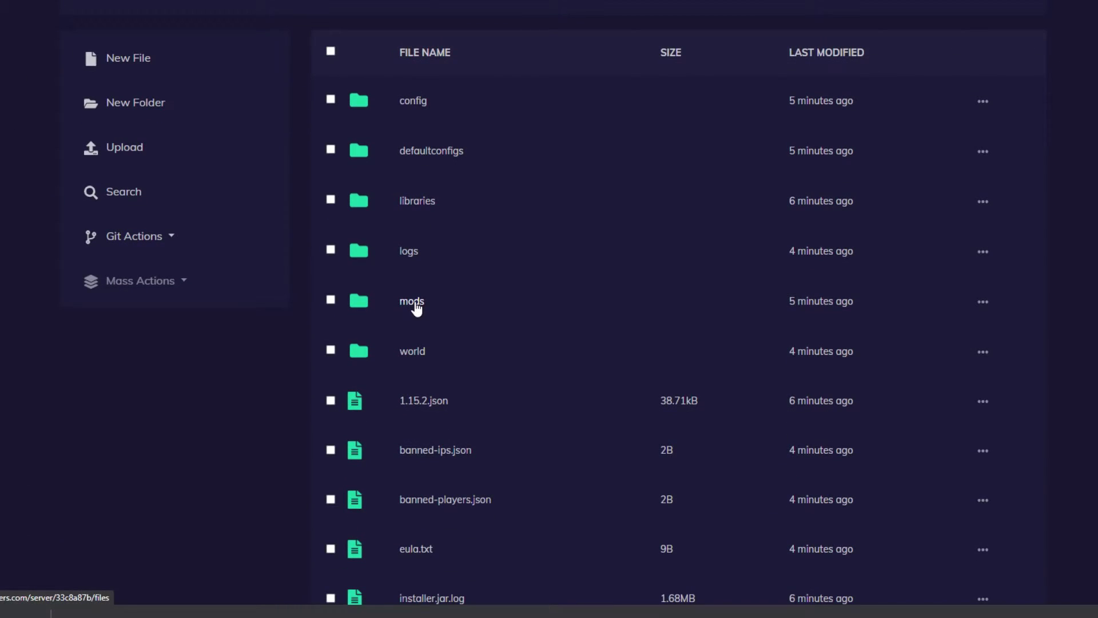
click(412, 301)
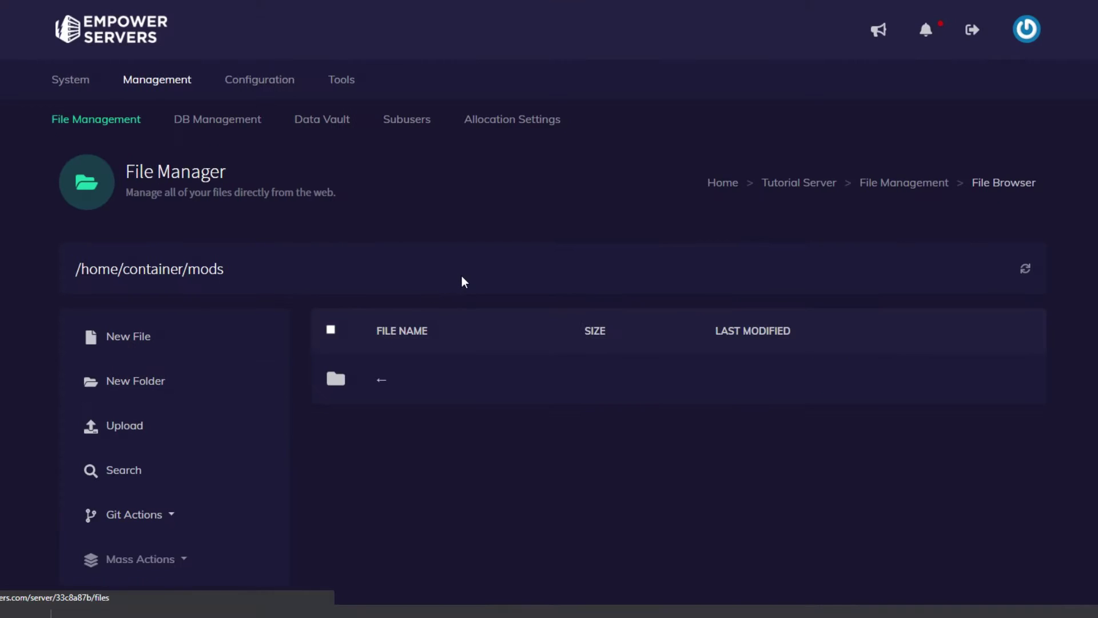
scroll(461, 275, down, 3)
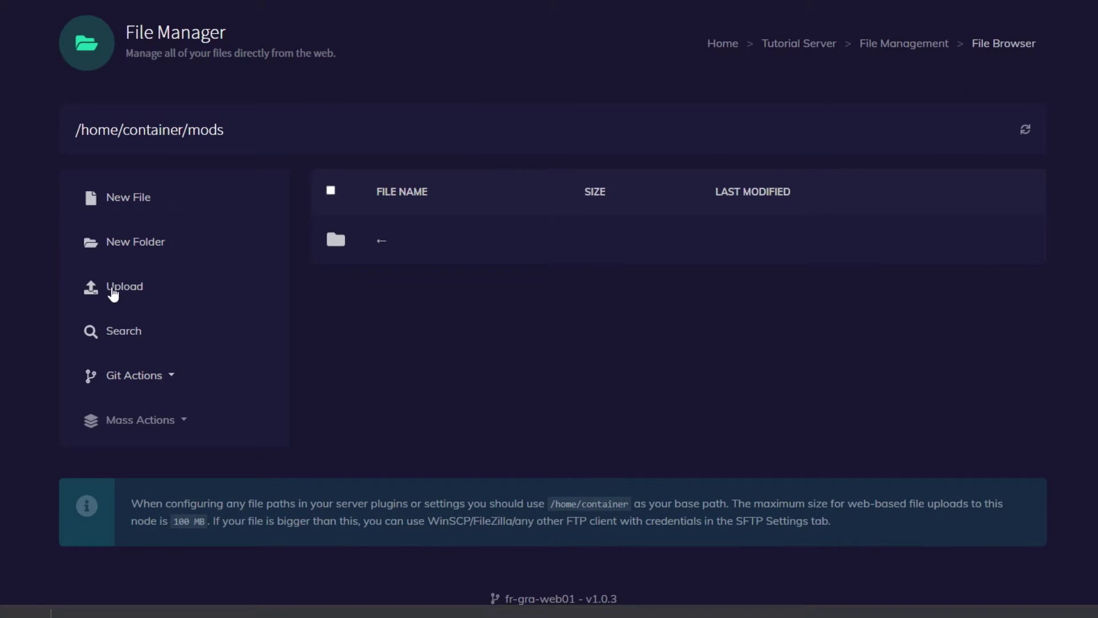
click(112, 290)
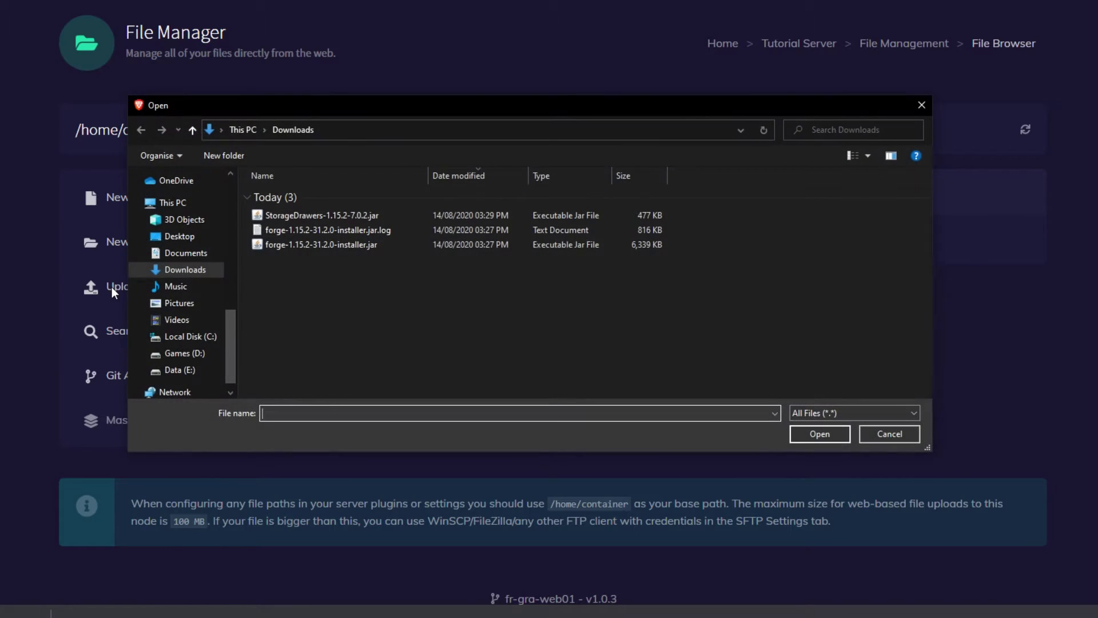
click(363, 215)
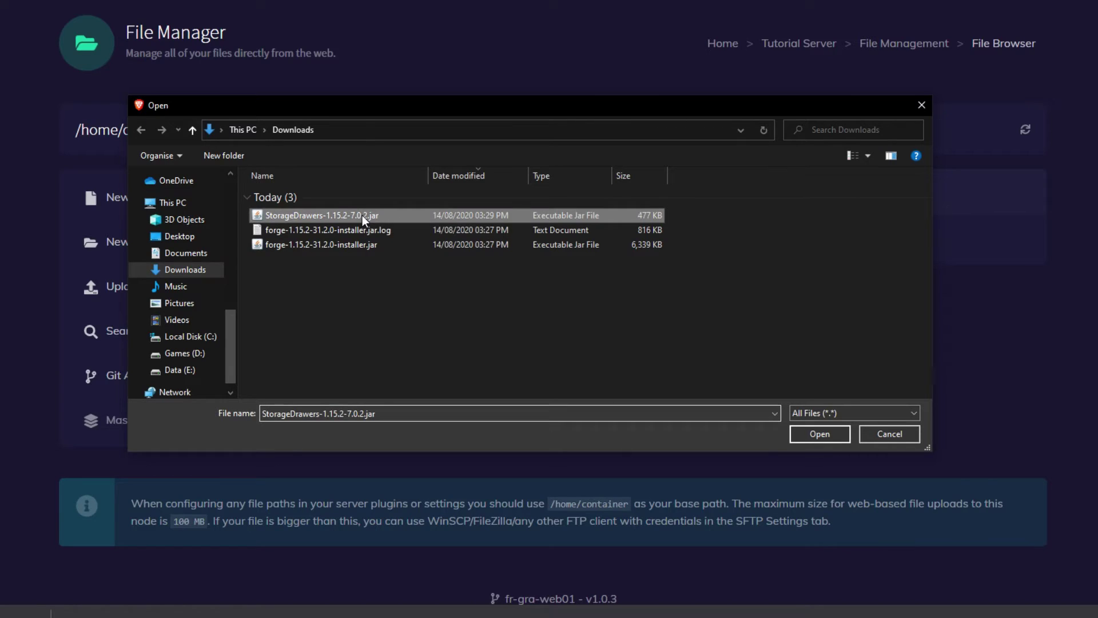
click(801, 434)
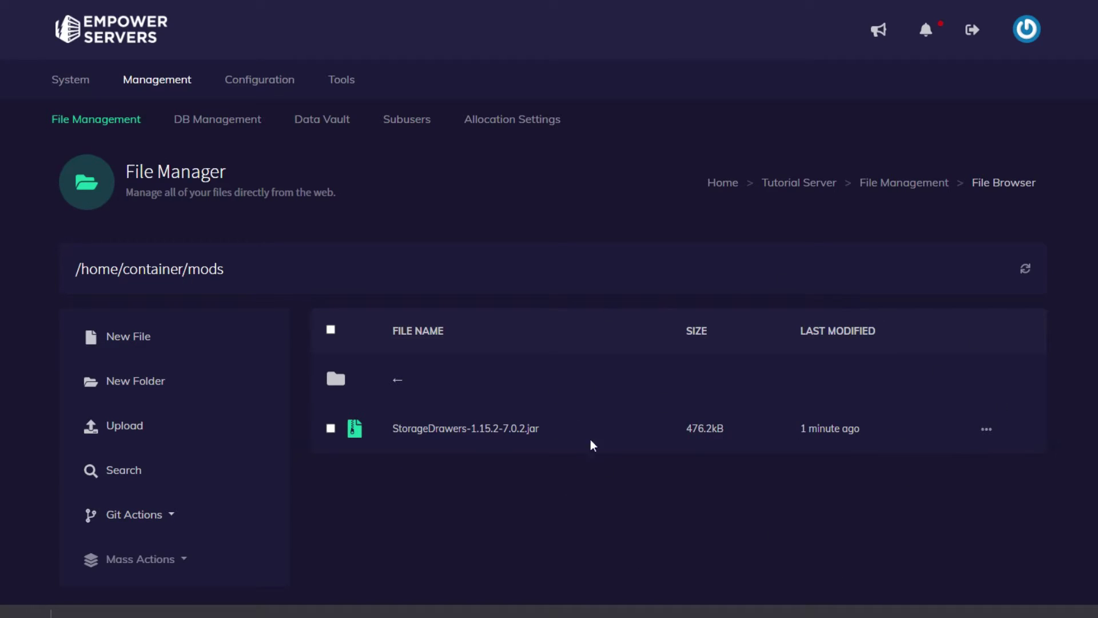
mouse_move(70, 79)
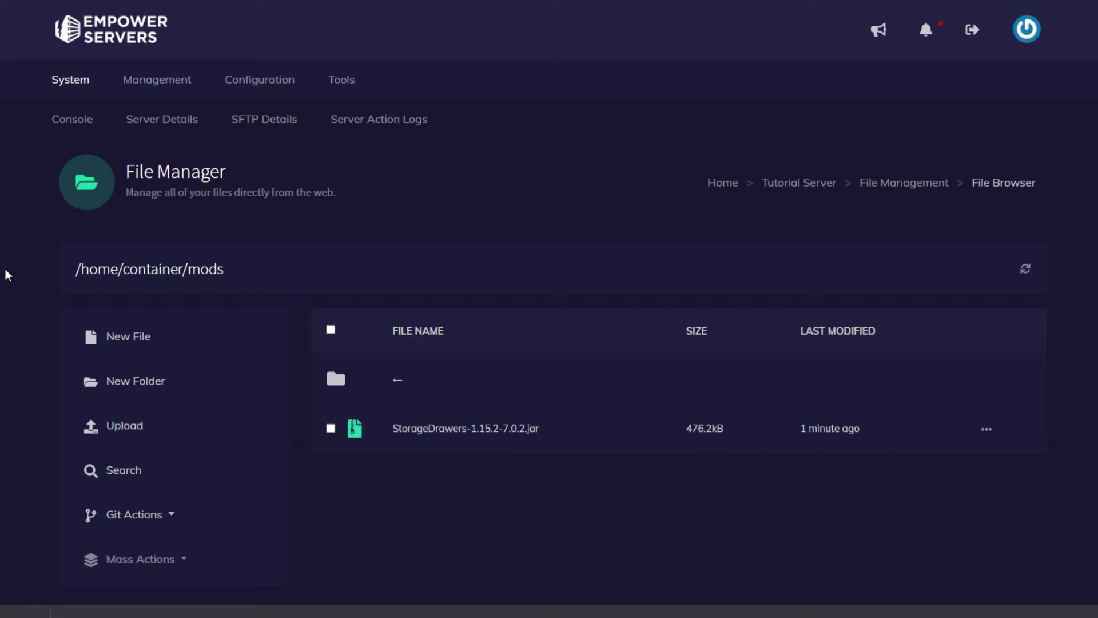
key(super+r)
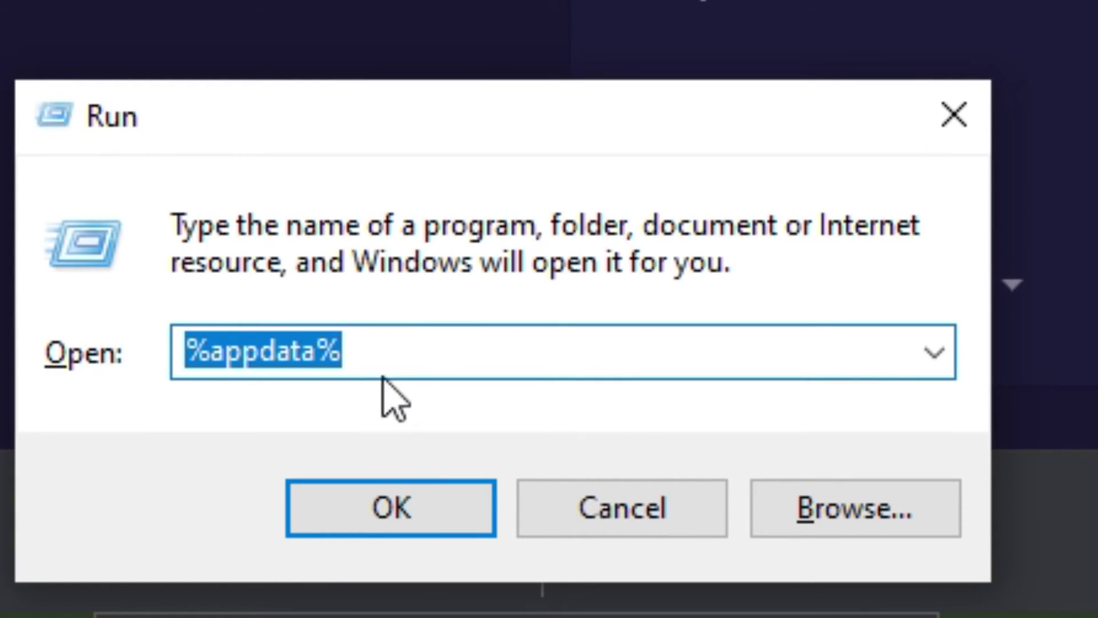
Step: Open the client's .minecraft/mods folder via %appdata%
click(671, 363)
drag(640, 343, 140, 343)
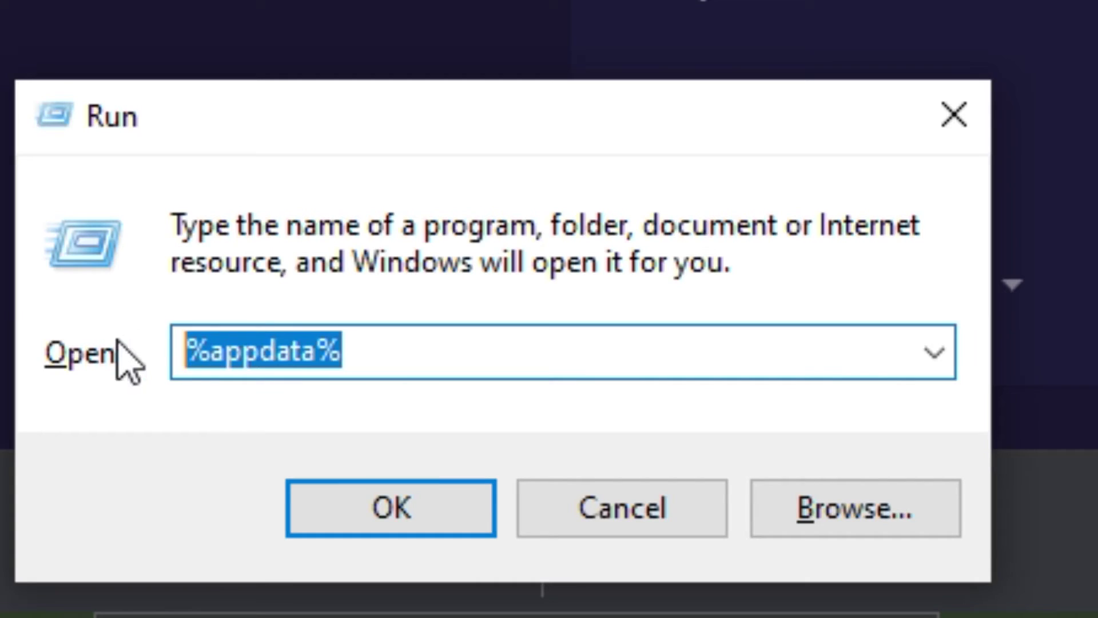
click(361, 350)
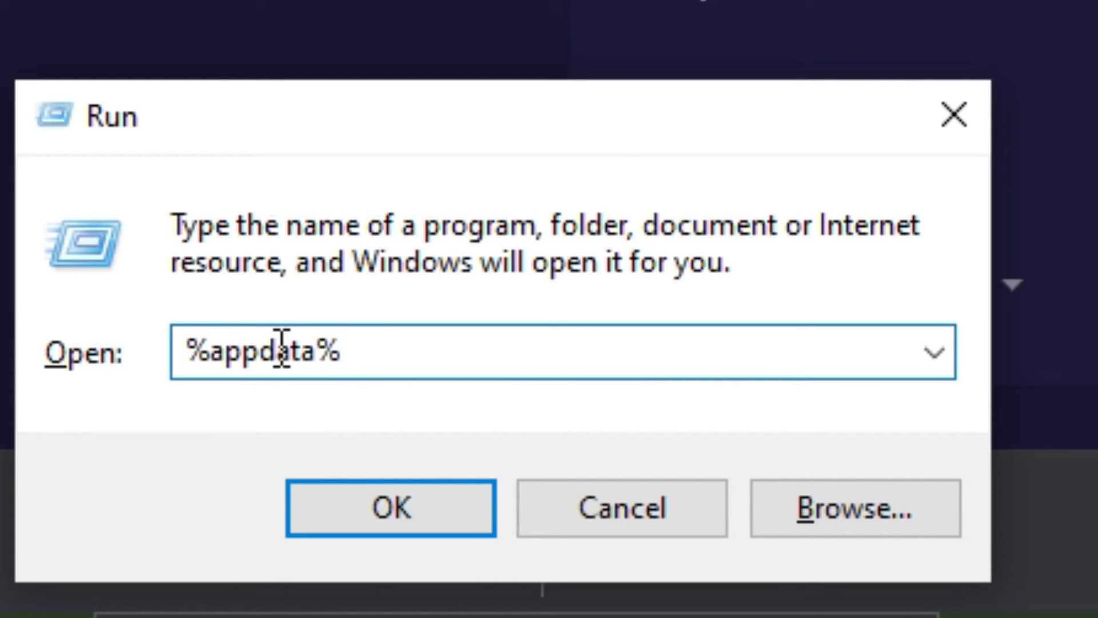
click(387, 487)
double_click(553, 66)
drag(694, 0, 459, 43)
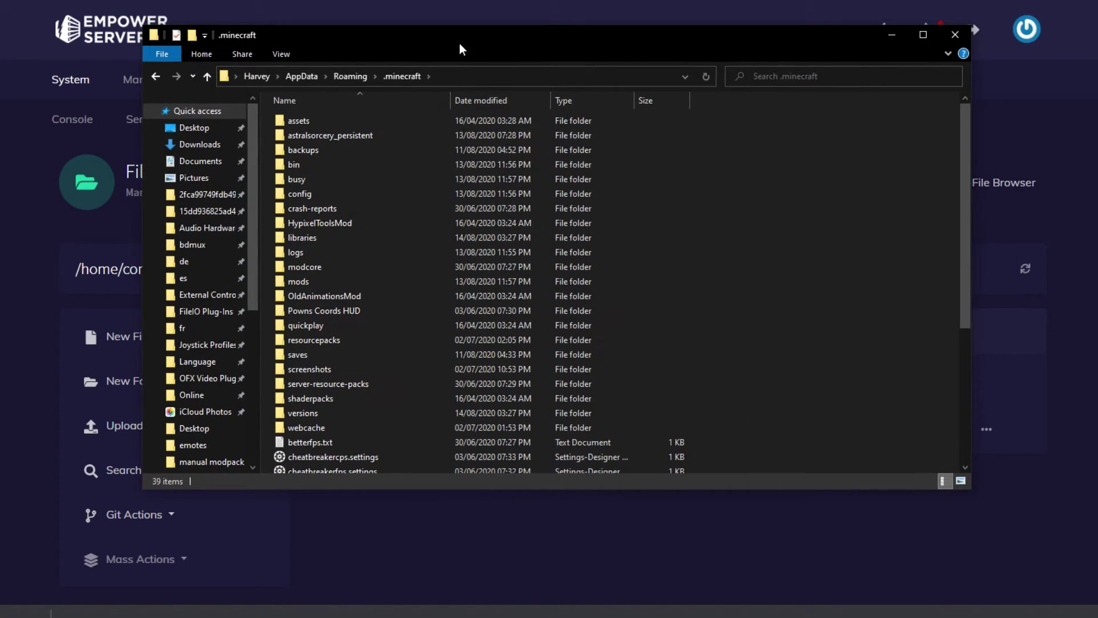
double_click(298, 283)
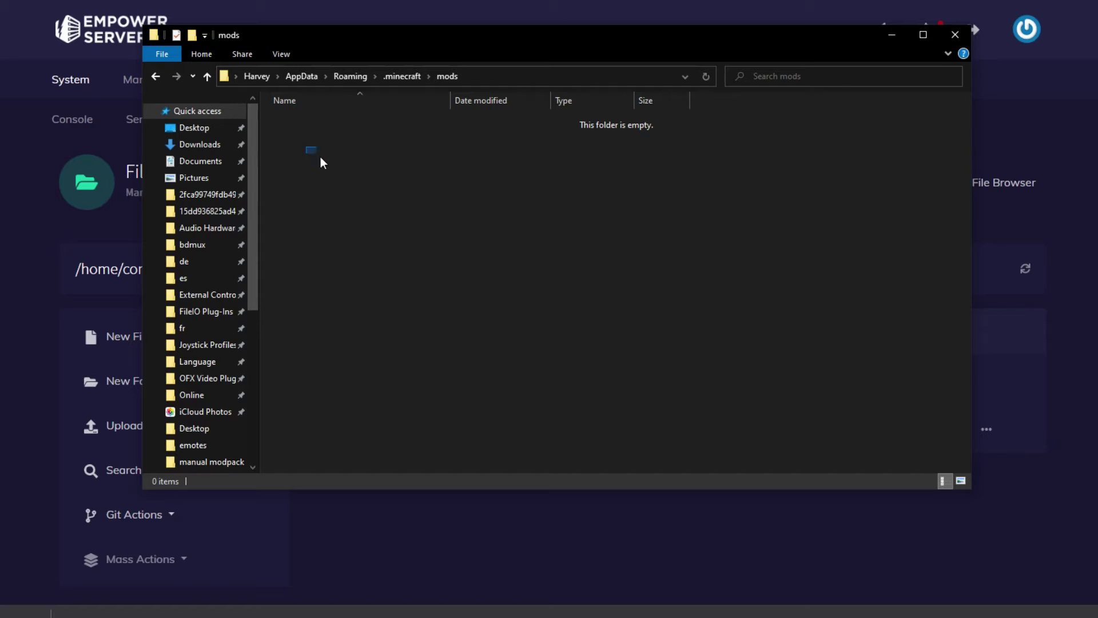
Step: Move StorageDrawers-1.15.2-7.0.2.jar from Downloads into the .minecraft mods folder
drag(321, 158, 767, 382)
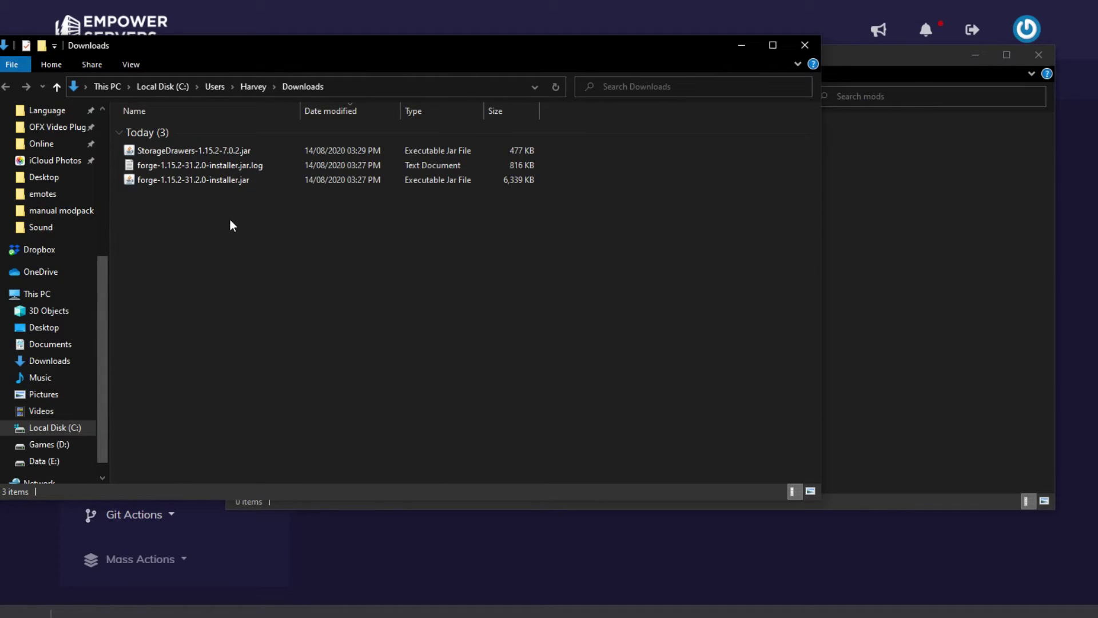
drag(235, 150, 207, 157)
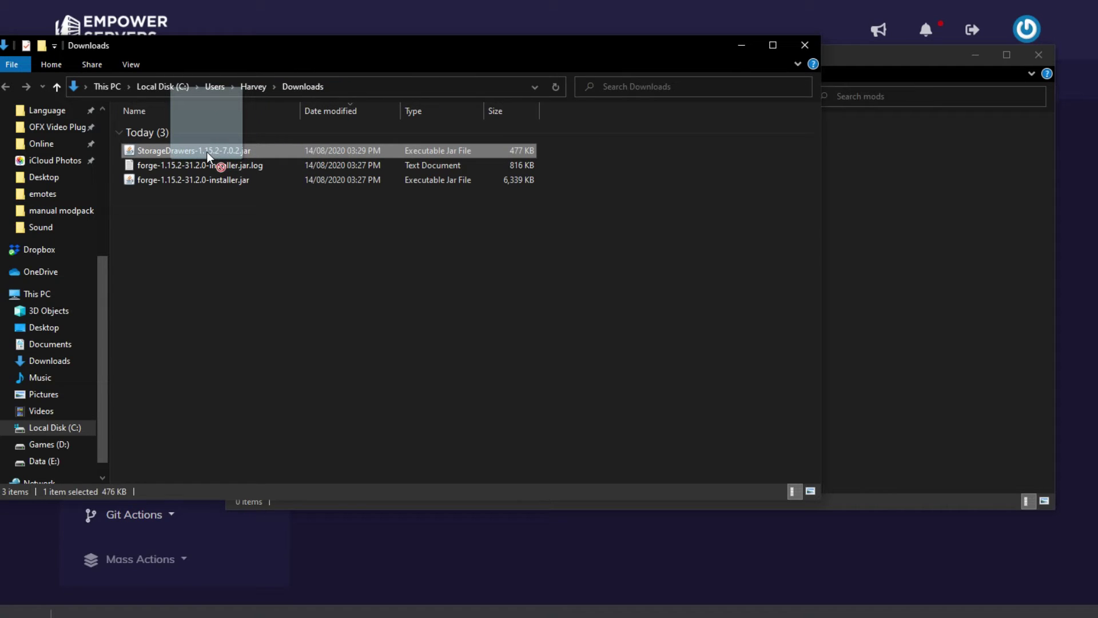
drag(898, 220, 902, 244)
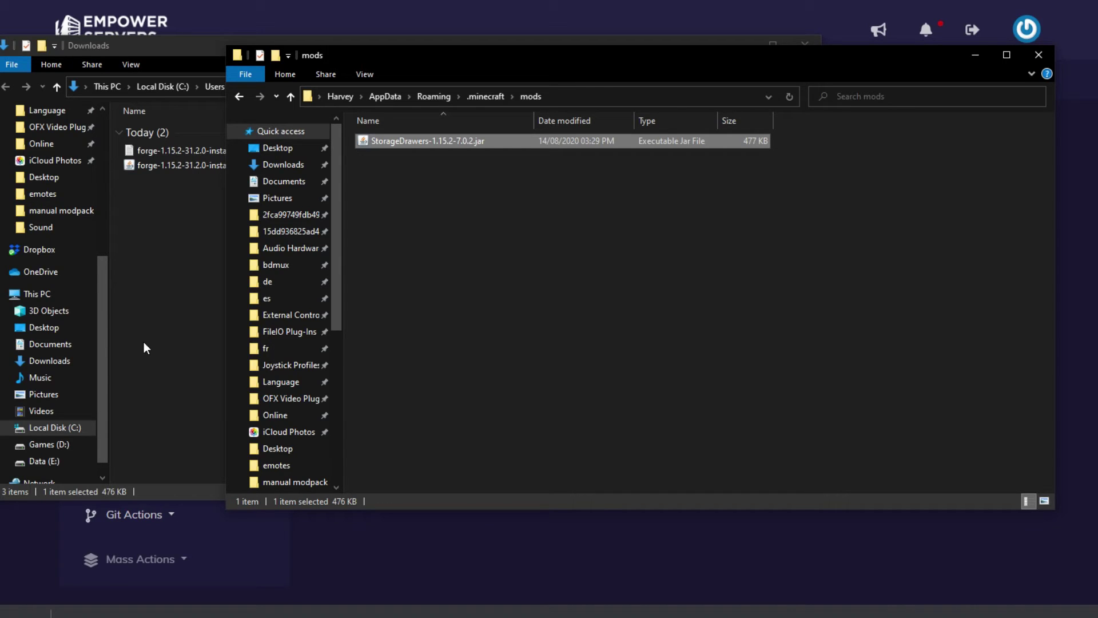
click(1041, 60)
Step: Restart the Tutorial Server from the console and confirm the log shows it ON
click(805, 45)
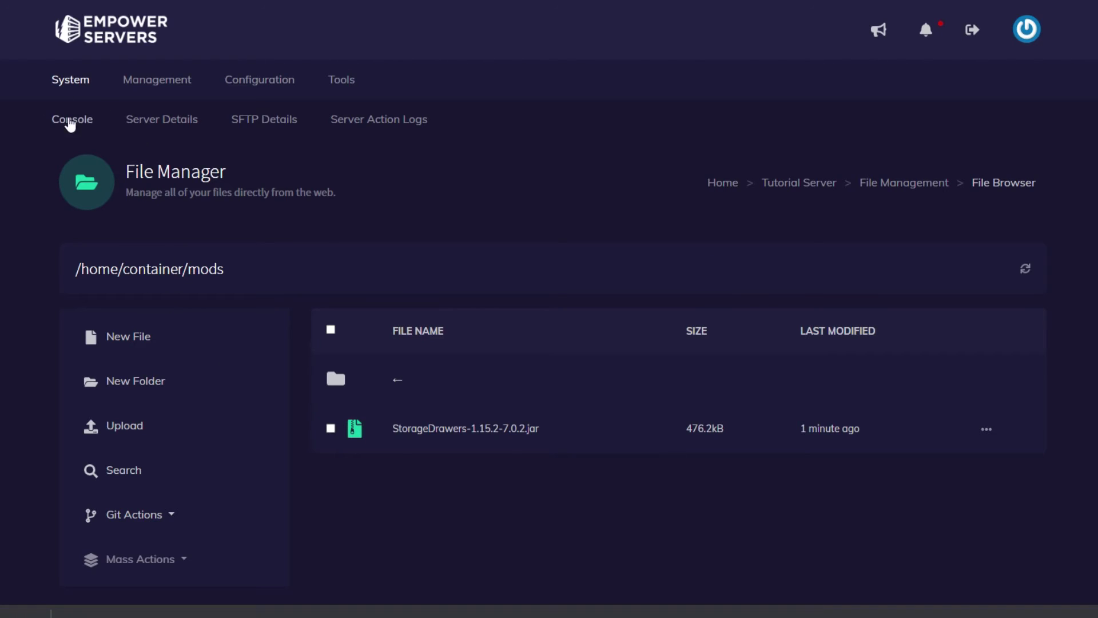
click(70, 120)
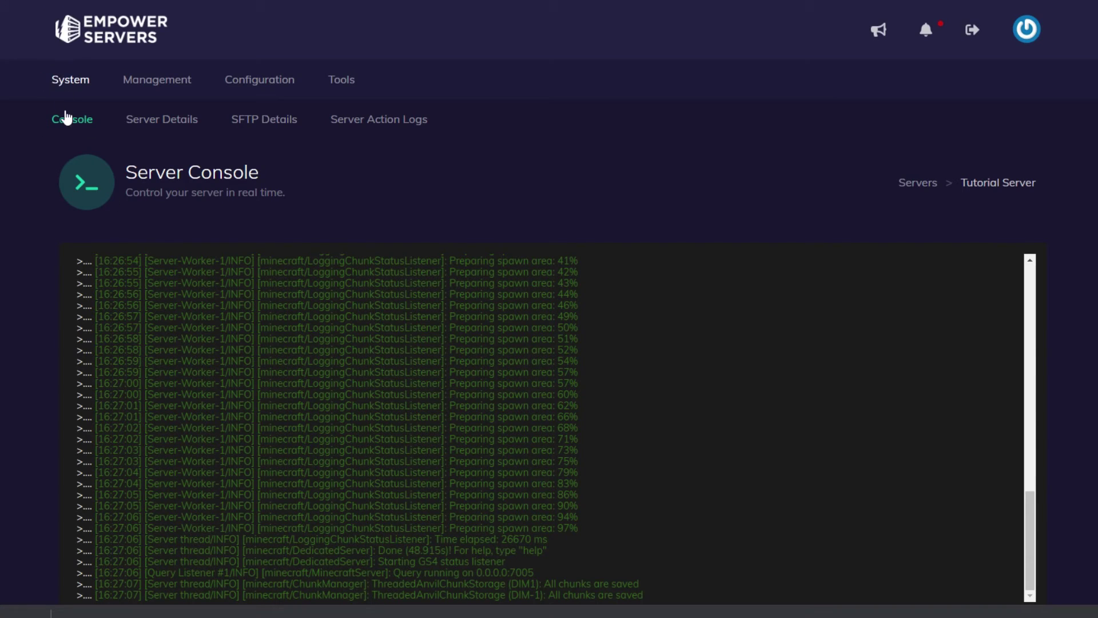
scroll(66, 117, down, 5)
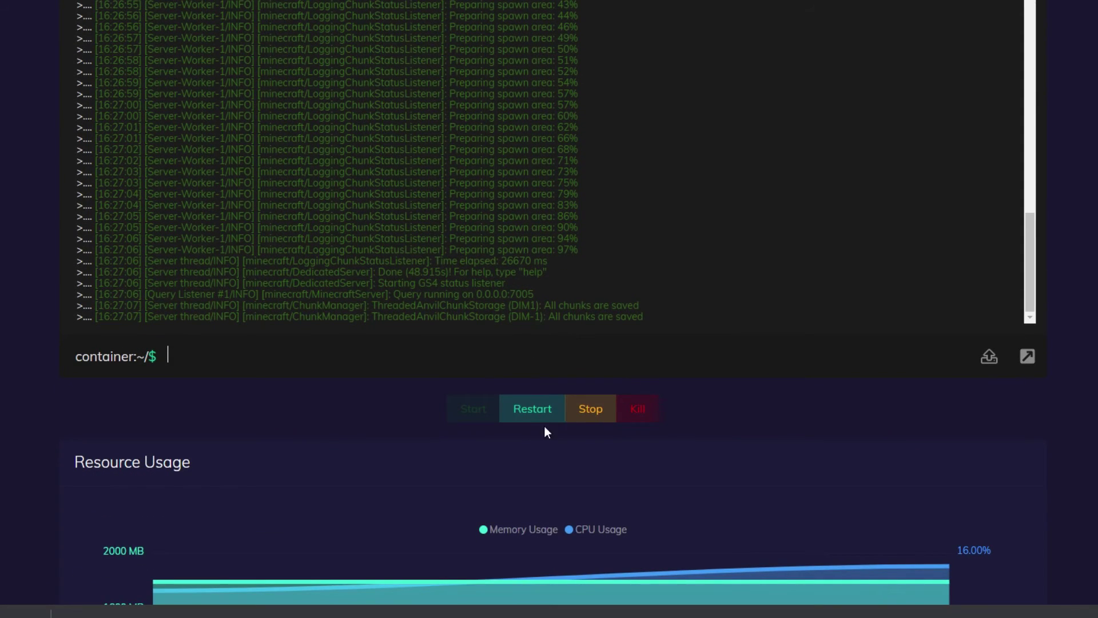
click(550, 416)
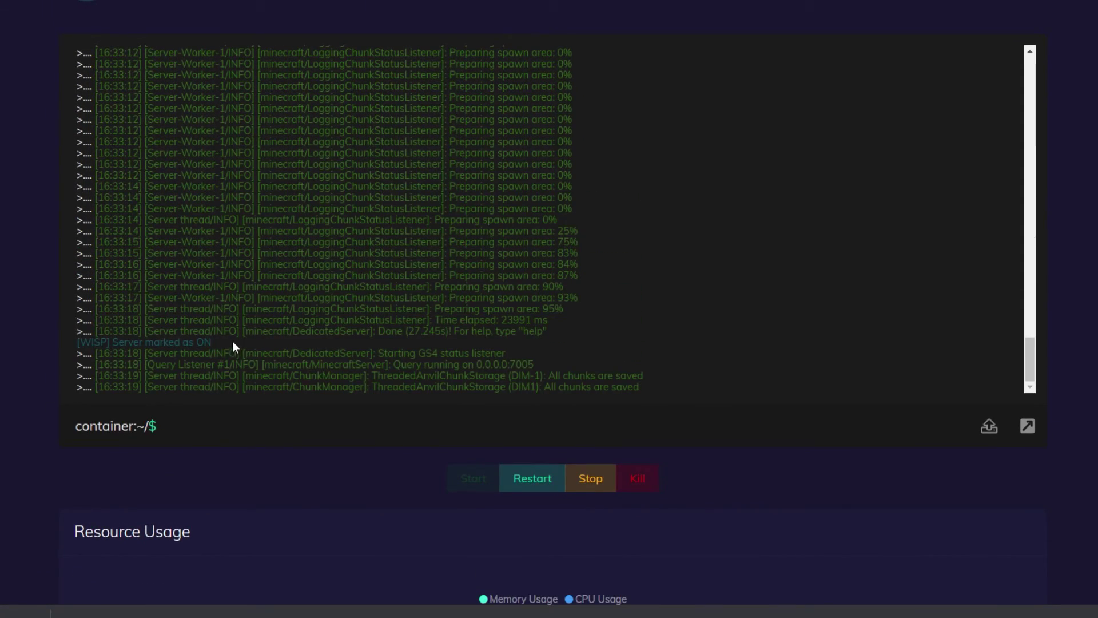
drag(222, 341, 144, 343)
click(22, 366)
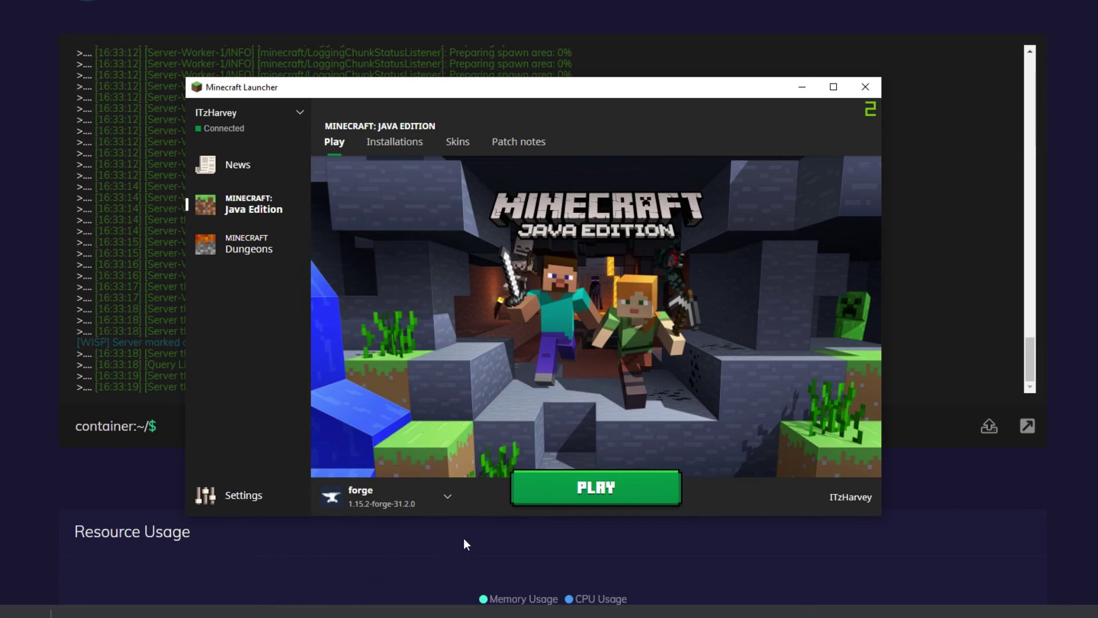
Step: Launch Minecraft with the forge 1.15.2 profile and join the server via Multiplayer
click(608, 491)
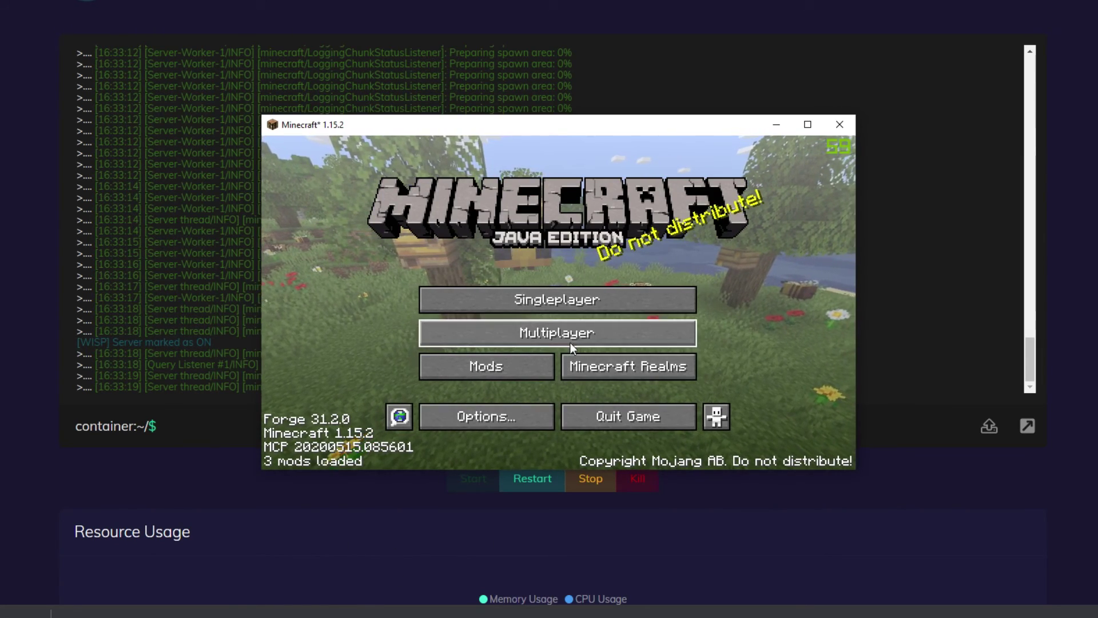
click(571, 342)
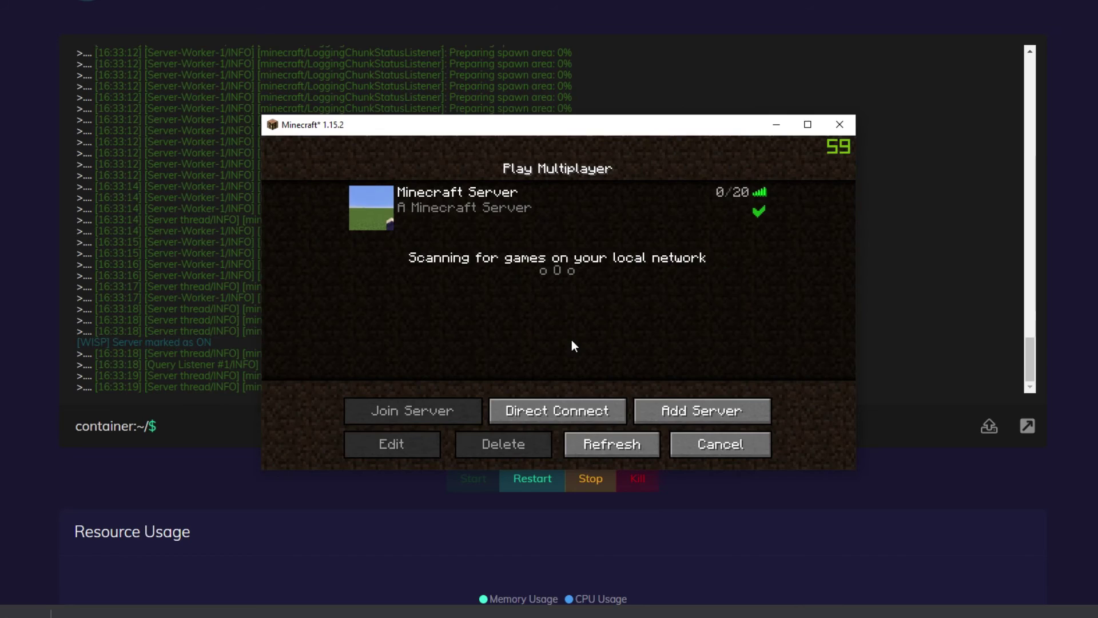
double_click(500, 207)
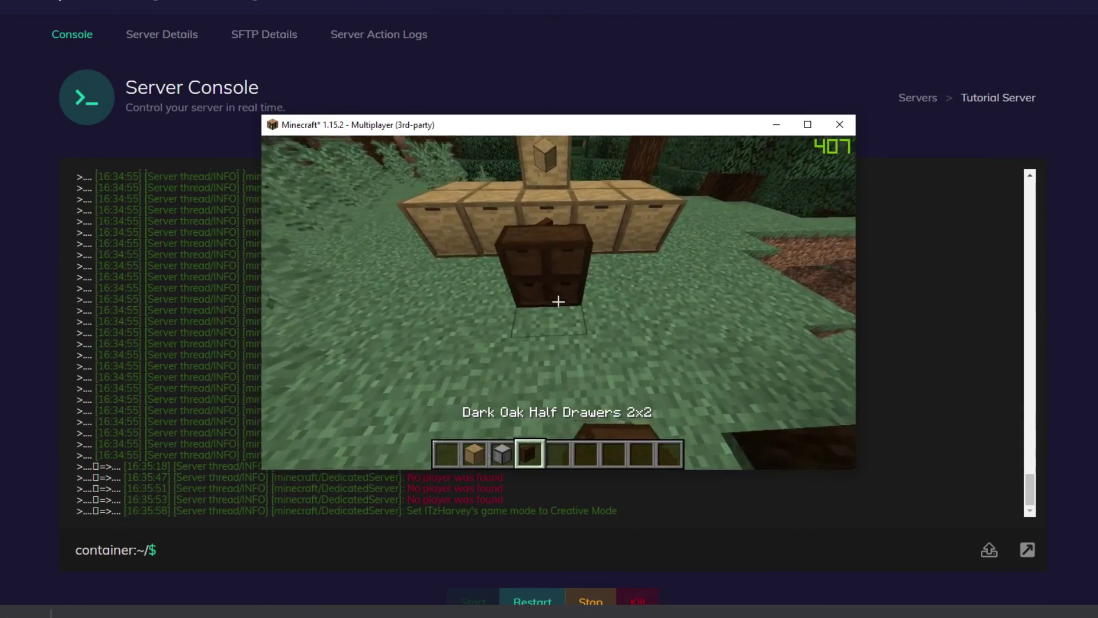
scroll(559, 302, up, 2)
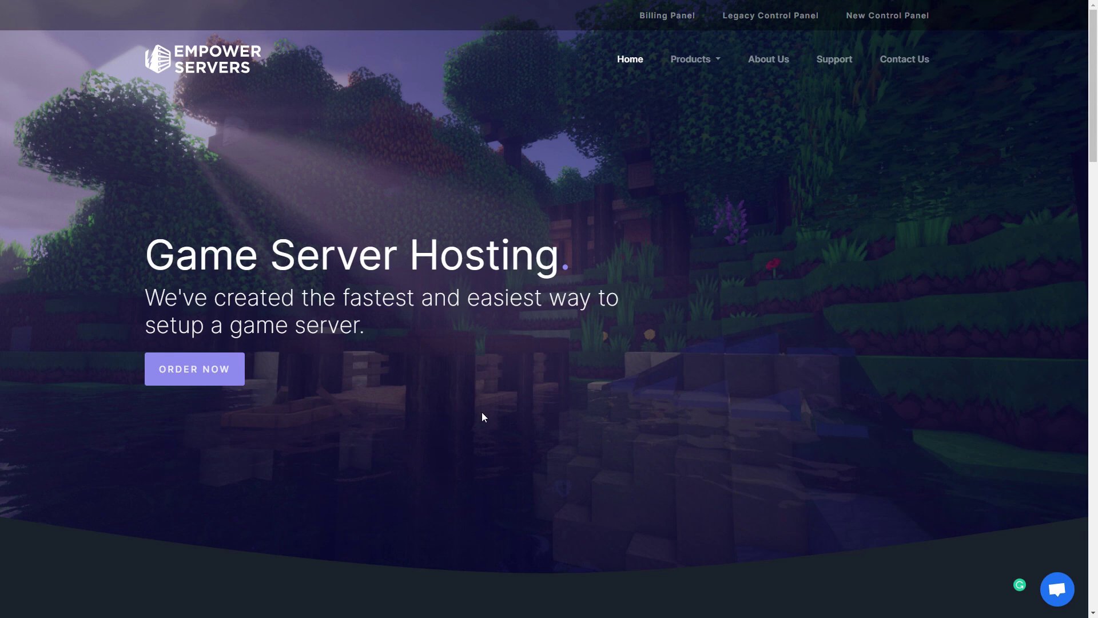
Step: Open the live-chat support panel on the Empower Servers homepage
click(1054, 591)
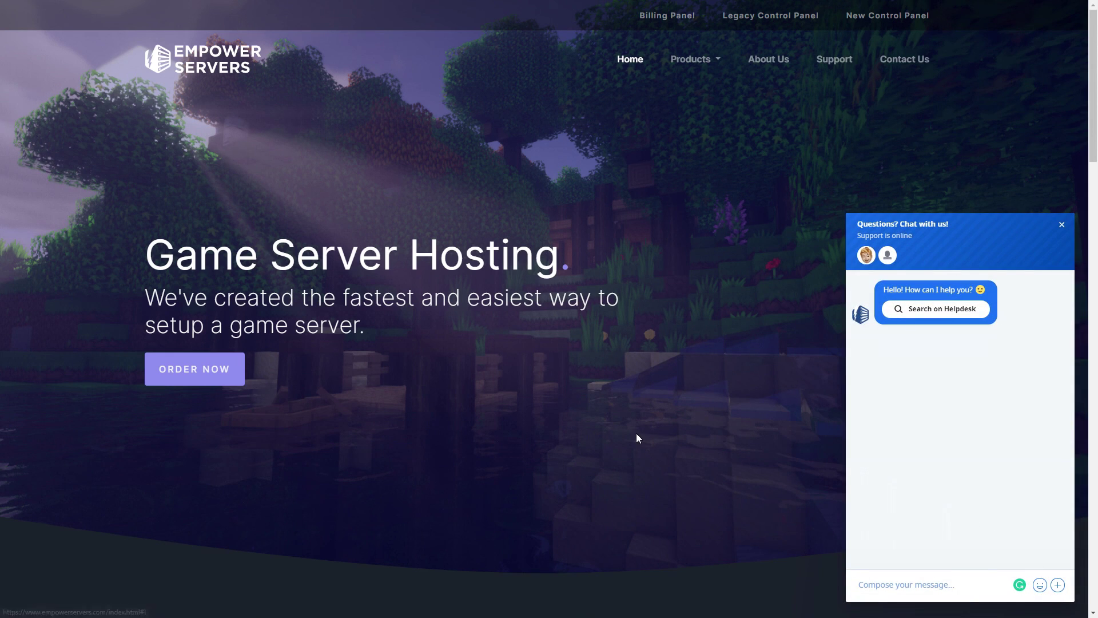